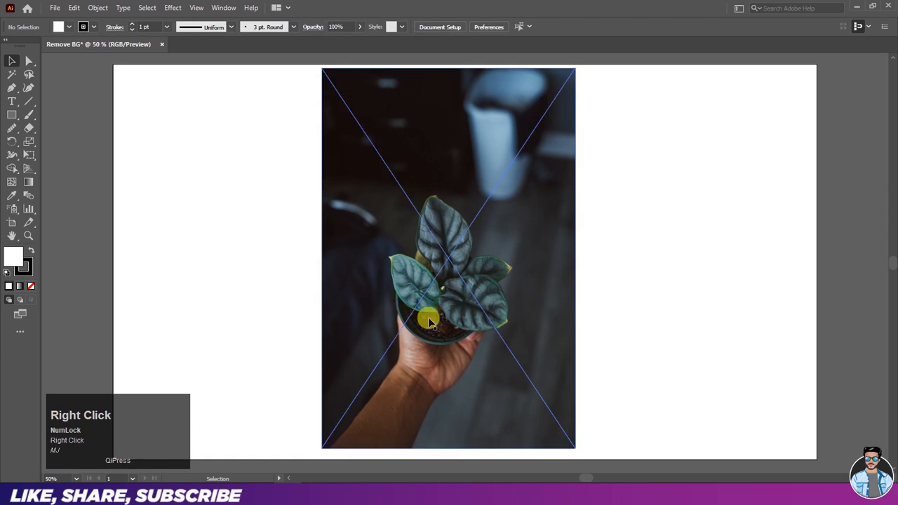
Select the plant photo on the artboard and lock it in place.
click(291, 256)
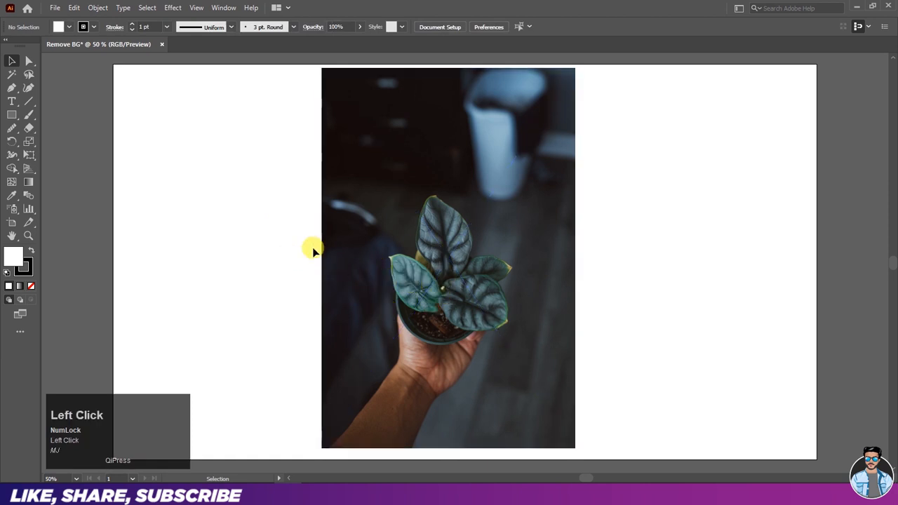
drag(289, 172, 507, 352)
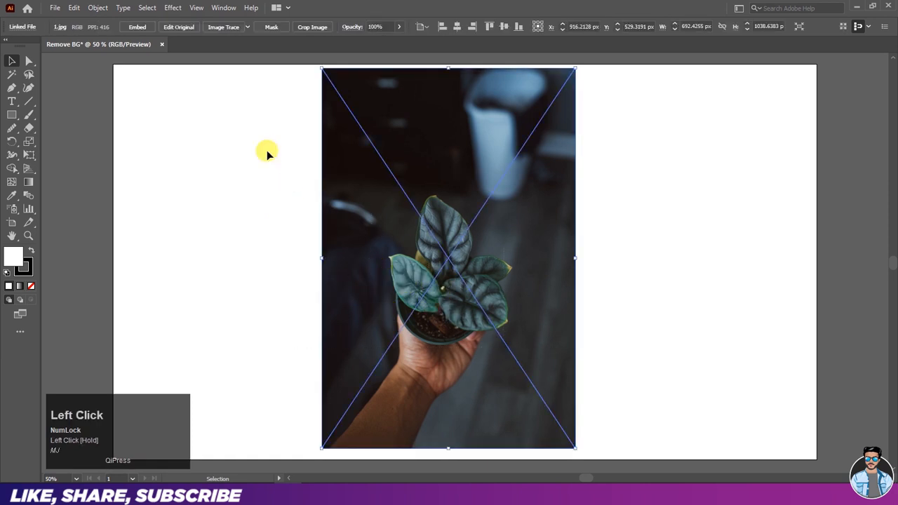
click(101, 8)
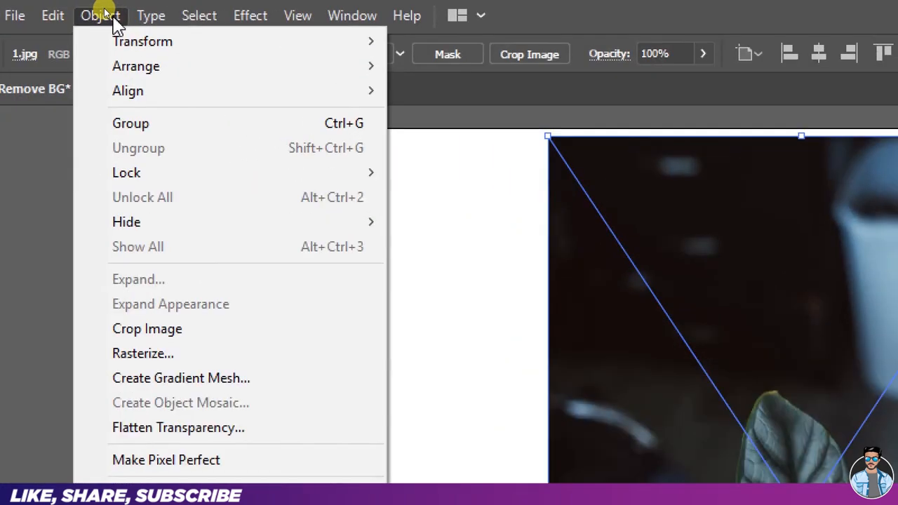
mouse_move(173, 175)
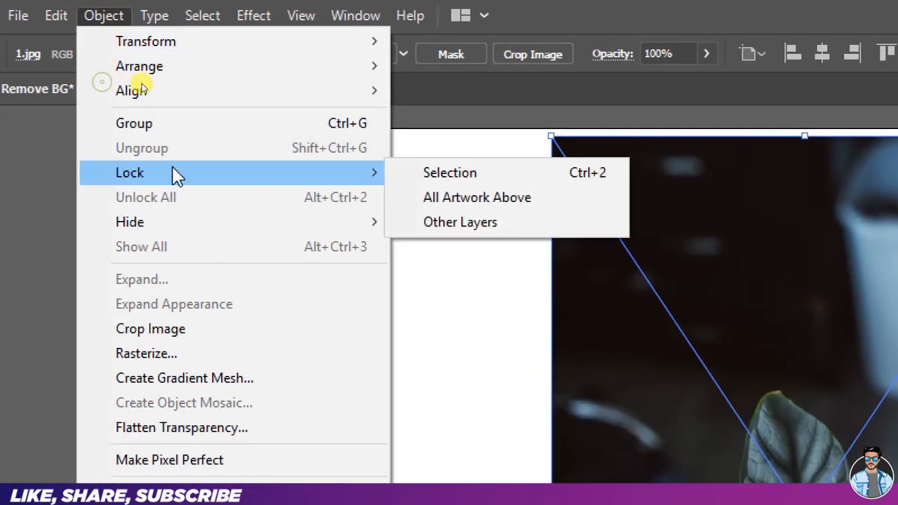
click(440, 175)
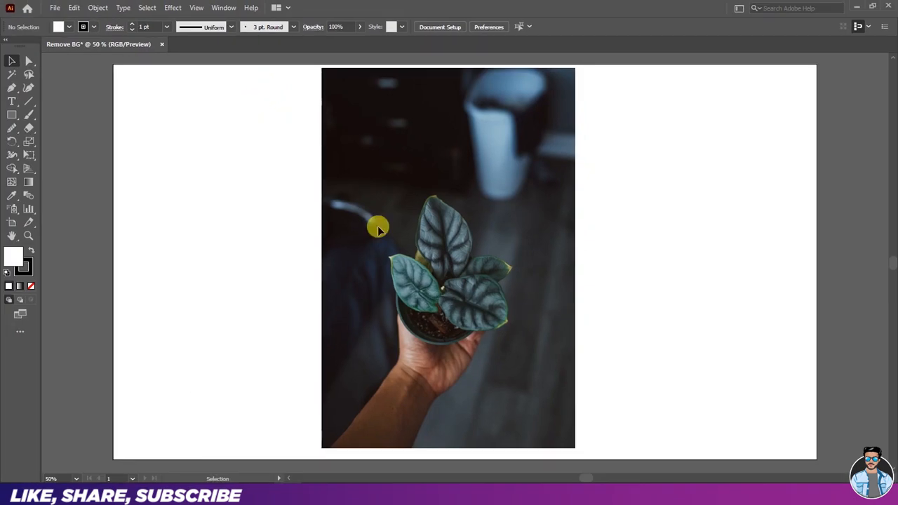
drag(382, 145, 441, 221)
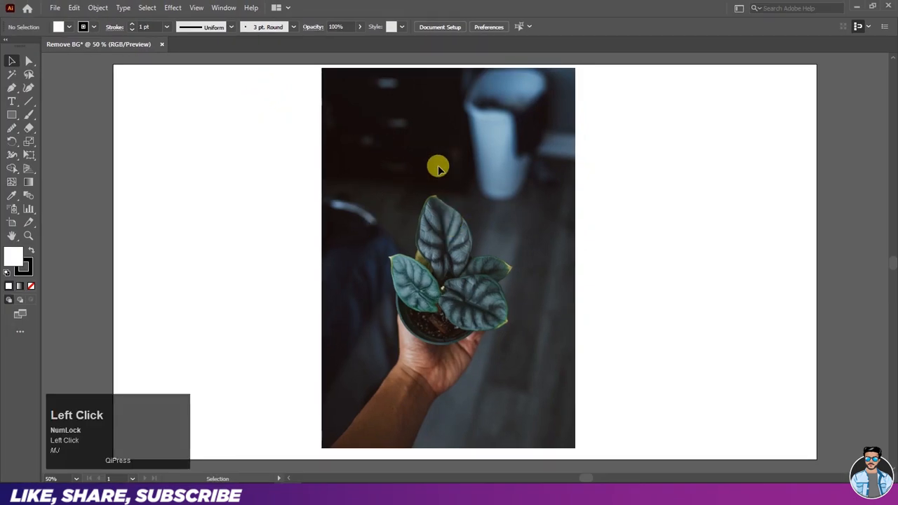
drag(440, 168, 496, 274)
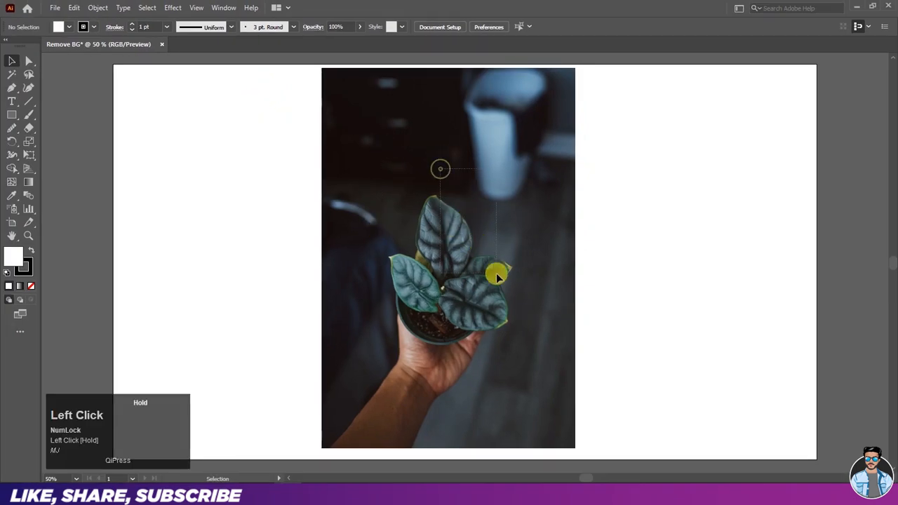
Choose the Pen tool and set no fill with a yellow stroke.
right_click(16, 91)
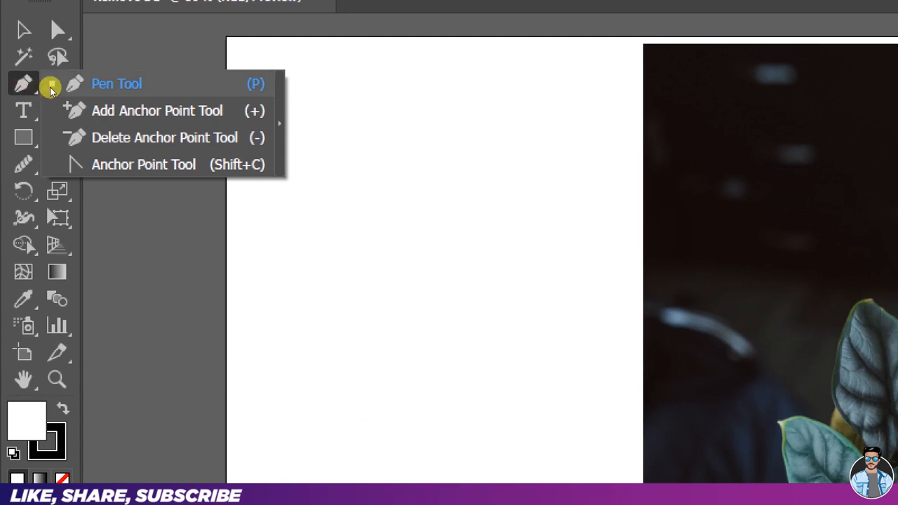
click(104, 89)
click(117, 54)
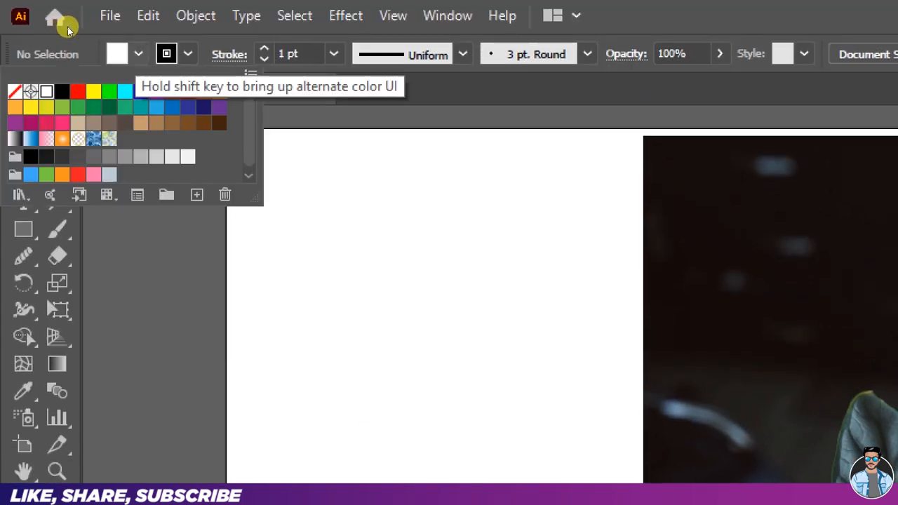
click(15, 91)
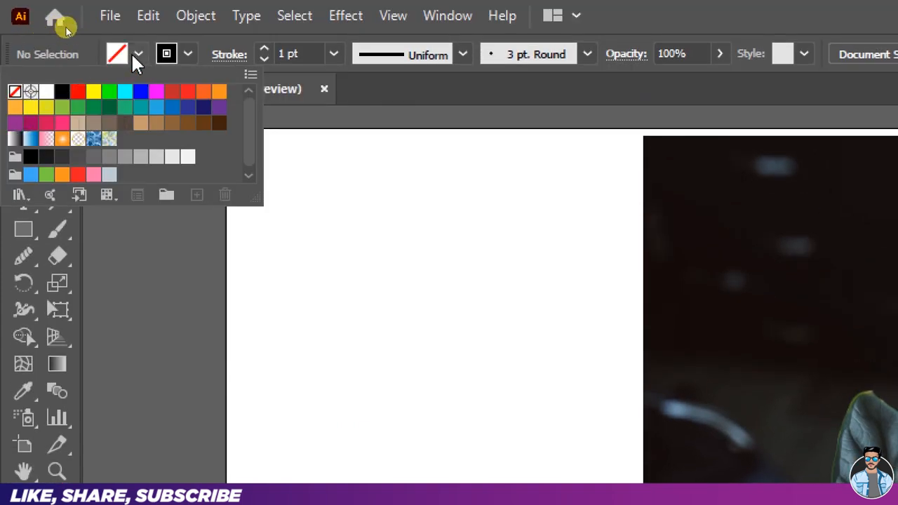
click(190, 60)
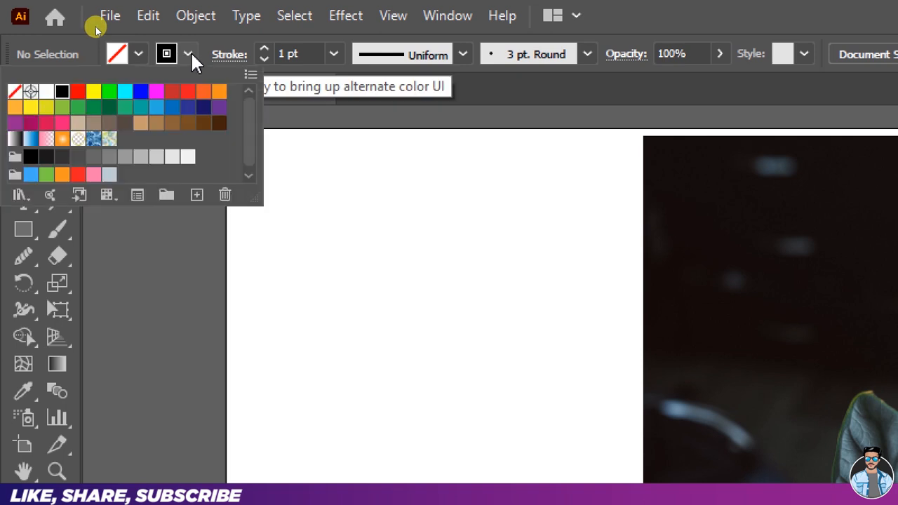
click(93, 91)
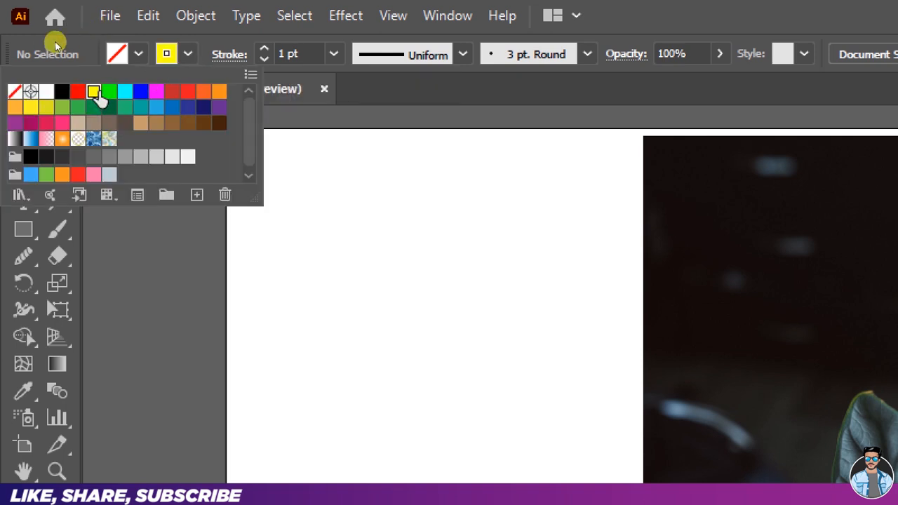
click(186, 60)
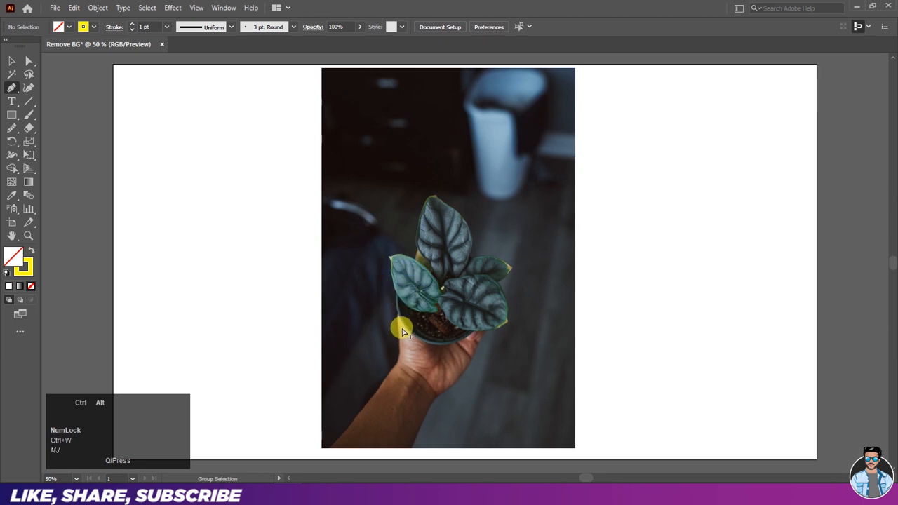
Start a path where the hand meets the pot's left rim, curve it up to the left leaf, and make that anchor a corner.
scroll(398, 323, up, 5)
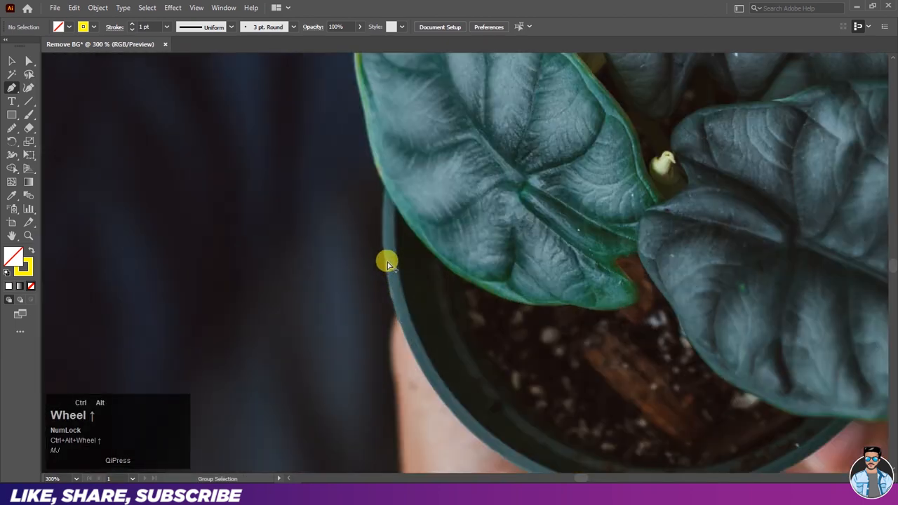
click(397, 315)
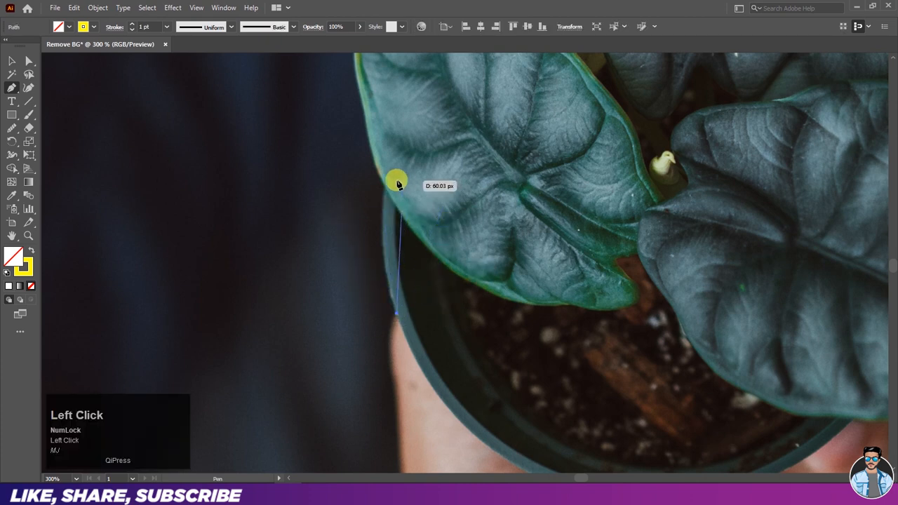
mouse_move(384, 188)
mouse_down()
mouse_move(402, 184)
mouse_move(405, 145)
mouse_move(397, 133)
mouse_move(429, 180)
mouse_move(389, 200)
mouse_up()
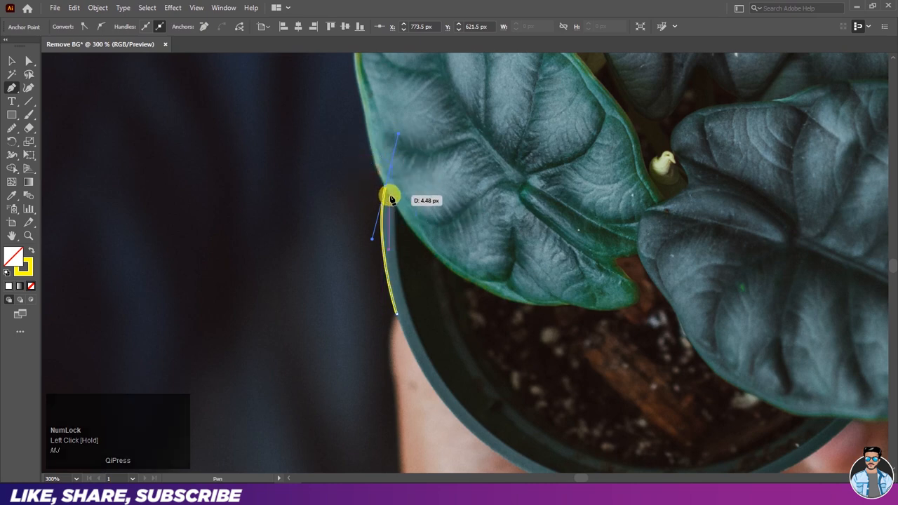
key(ctrl)
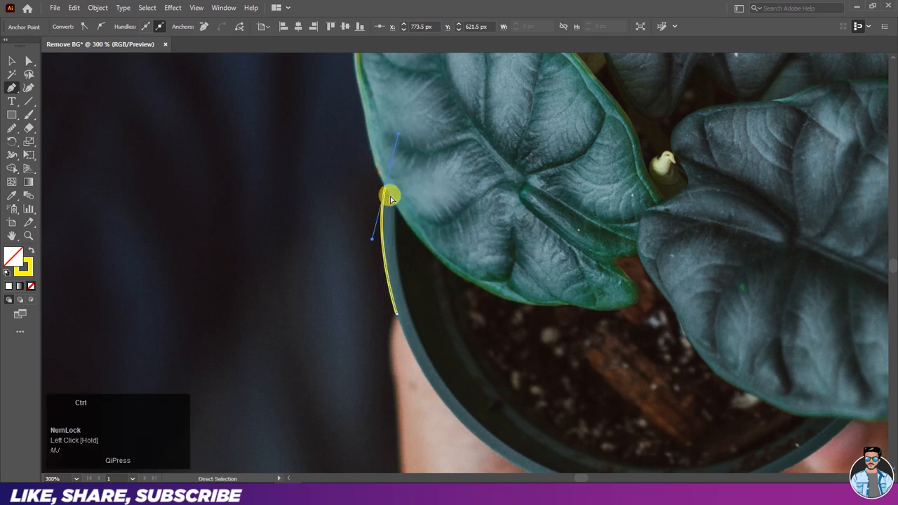
drag(396, 195, 386, 192)
key(alt)
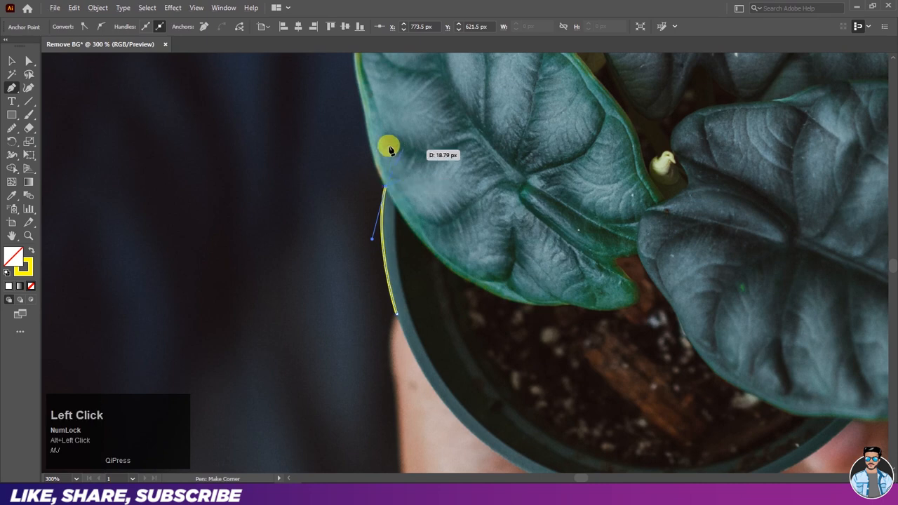
Trace the left leaf's outer edge from the pot rim up to its pointed tip, redoing the misplaced anchor near the tip.
key(space)
drag(396, 153, 409, 212)
key(space)
right_click(409, 212)
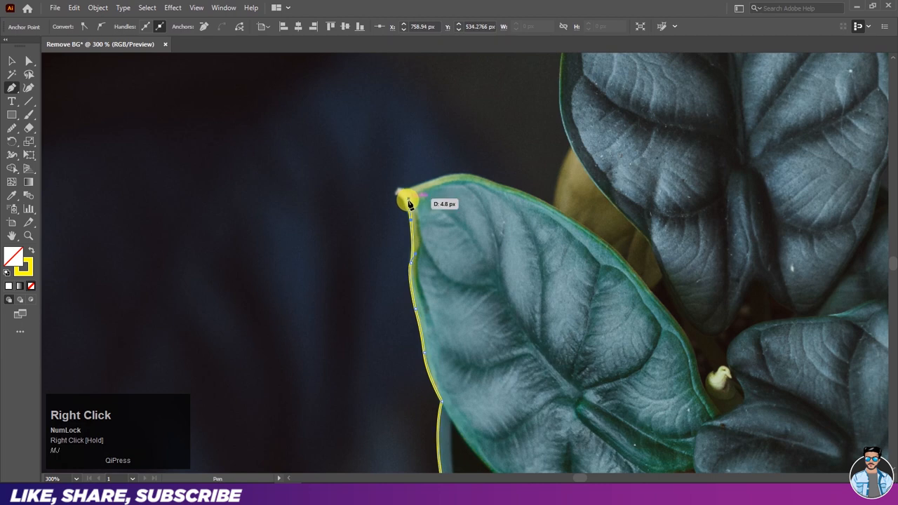
key(ctrl+z)
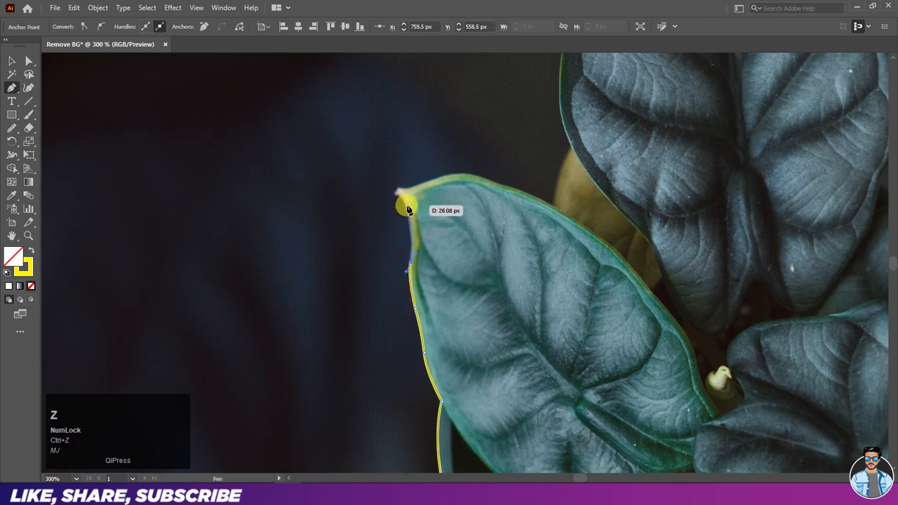
drag(404, 209, 399, 197)
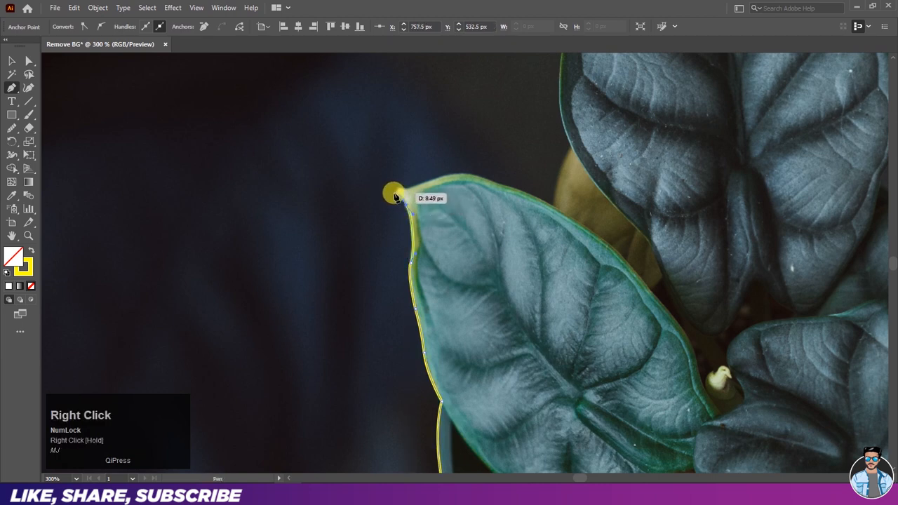
click(397, 195)
Continue the path along the left leaf's upper edge to the yellowish leaf behind it and convert the end anchor to a corner.
right_click(463, 179)
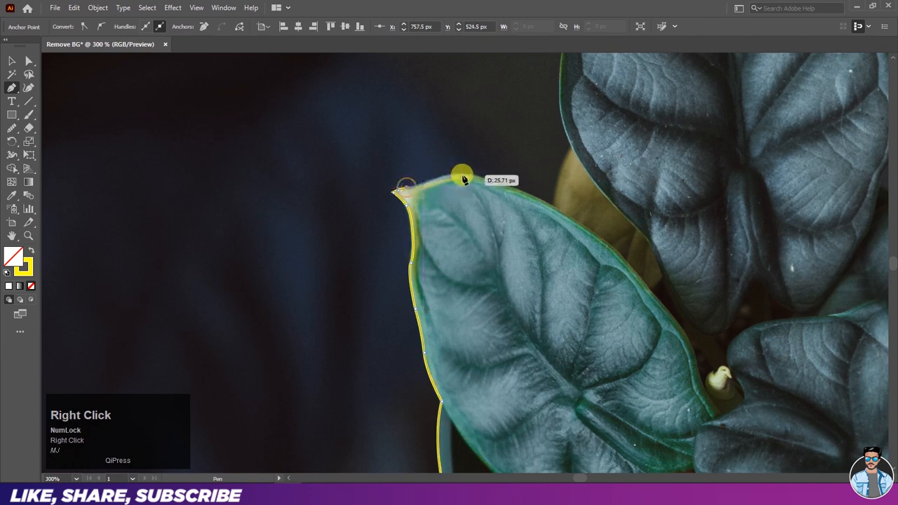
drag(463, 179, 521, 190)
right_click(513, 190)
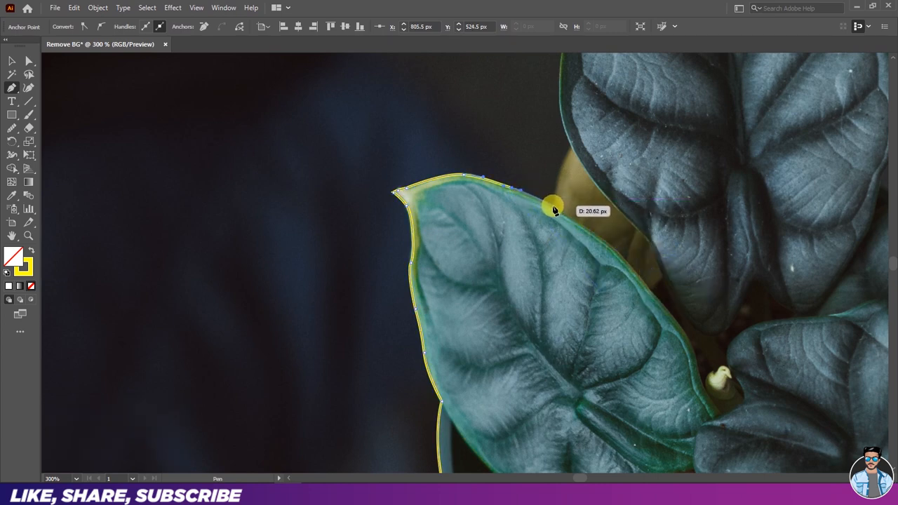
click(554, 209)
drag(564, 212, 567, 214)
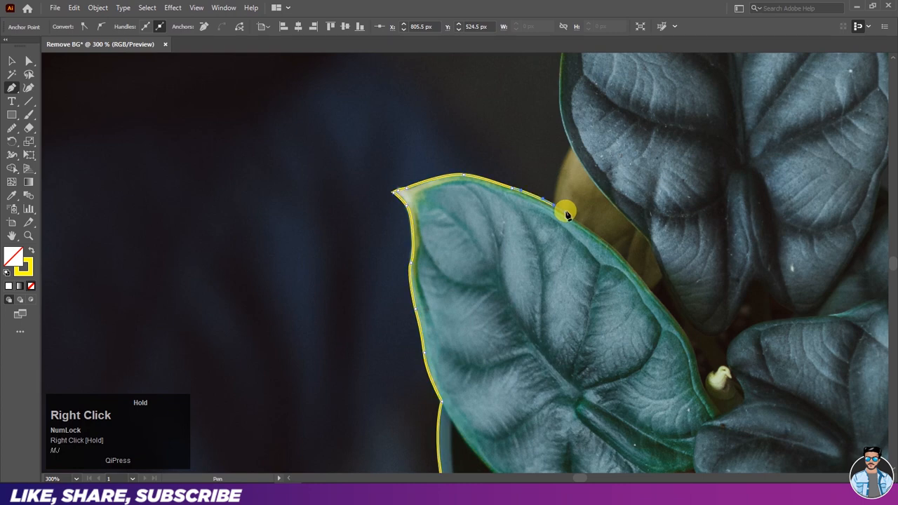
ctrl+alt+scroll(576, 153, up, 2)
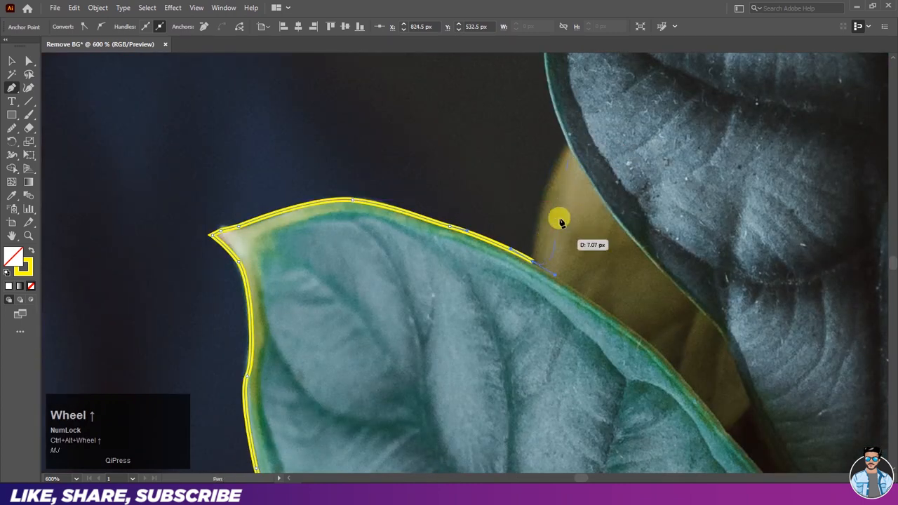
key(alt)
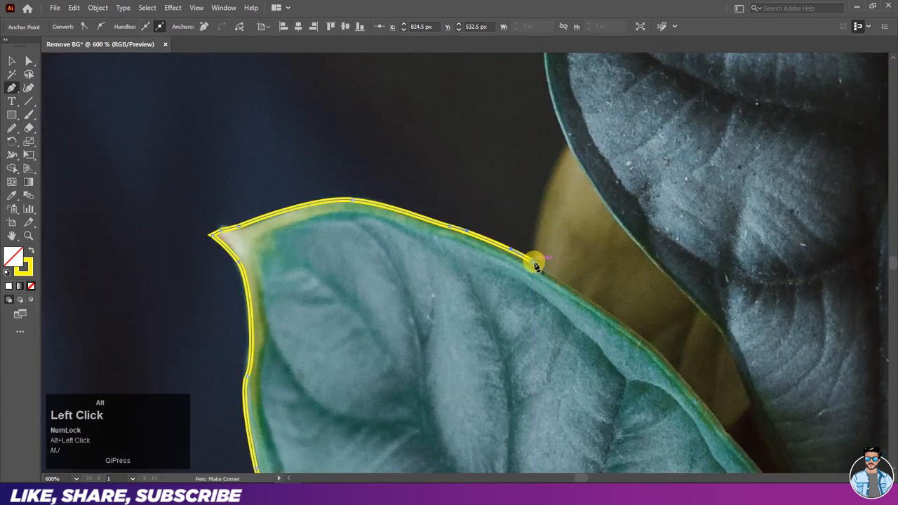
alt+click(534, 265)
Trace the yellowish leaf's exposed edge up to the tall central leaf and convert the end anchor to a corner.
drag(568, 146, 451, 344)
key(space)
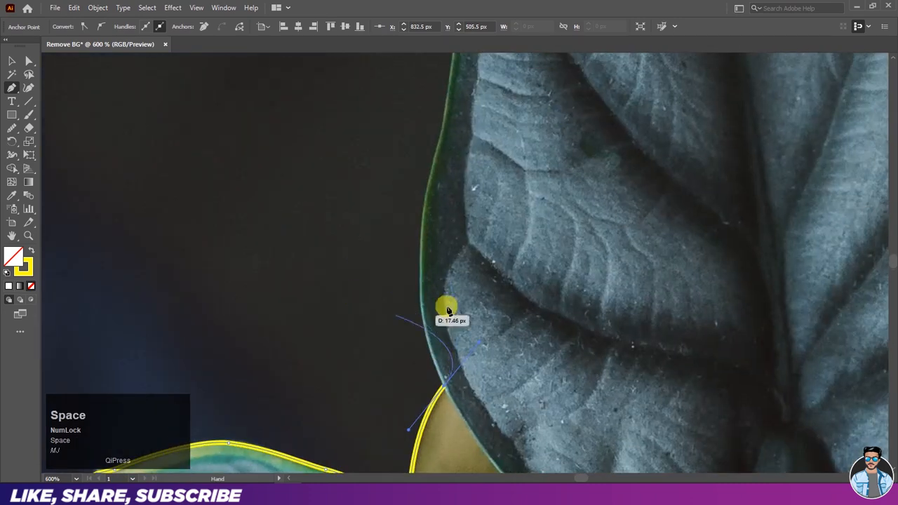
alt+click(444, 385)
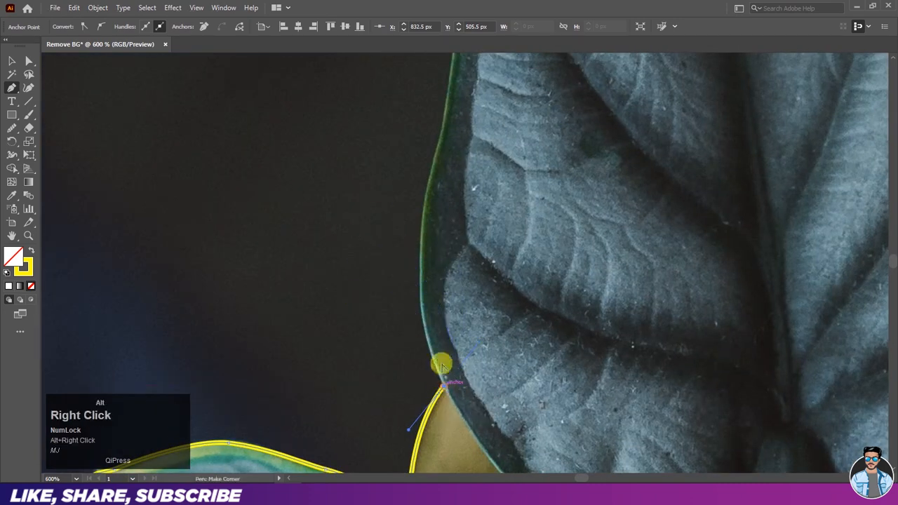
Trace the lower left edge of the tall central leaf with curved anchors, undoing the misplaced one.
drag(420, 271, 424, 221)
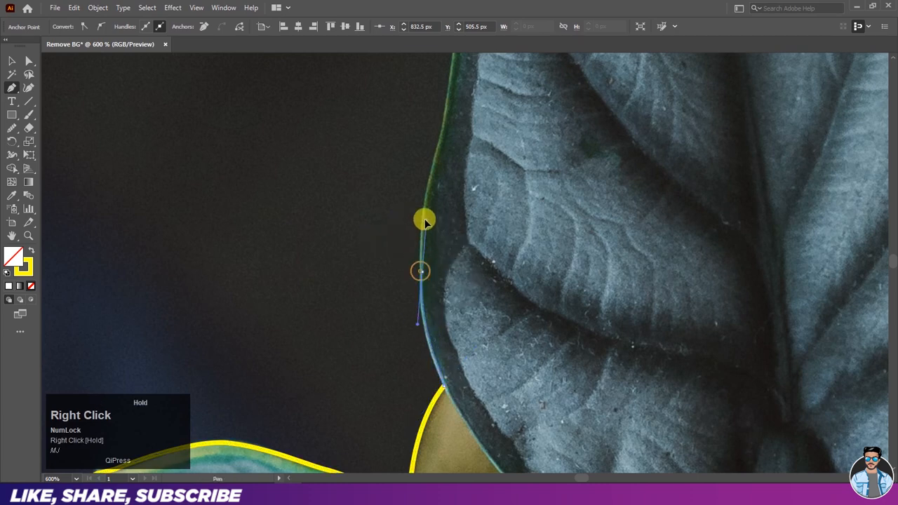
drag(431, 165, 441, 148)
key(ctrl+z)
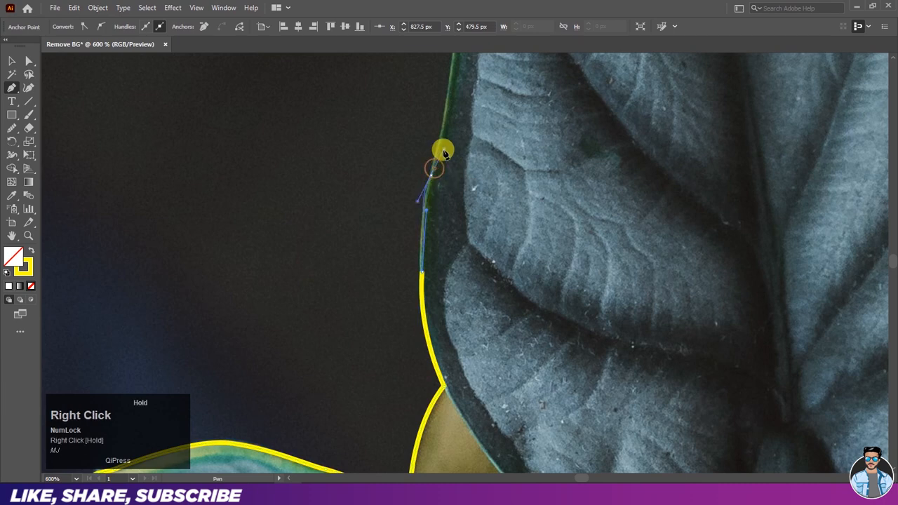
drag(441, 115, 420, 236)
Extend the path up the tall central leaf's left edge and around its rounded top to the tip.
click(430, 197)
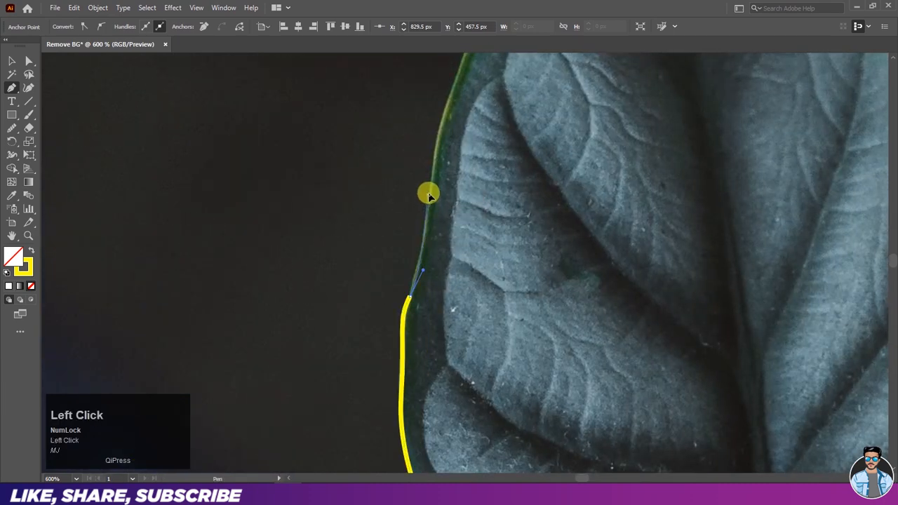
drag(431, 186, 433, 137)
drag(433, 138, 391, 284)
click(414, 227)
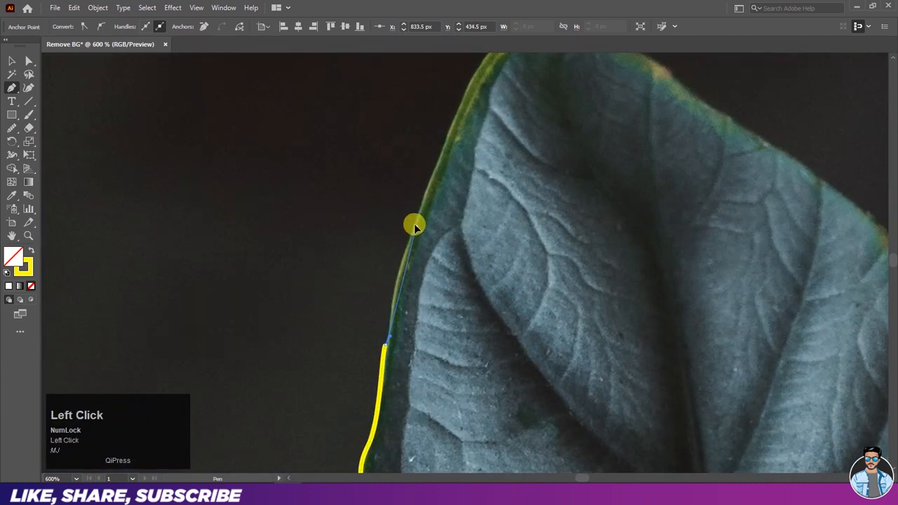
drag(427, 210, 307, 360)
key(space)
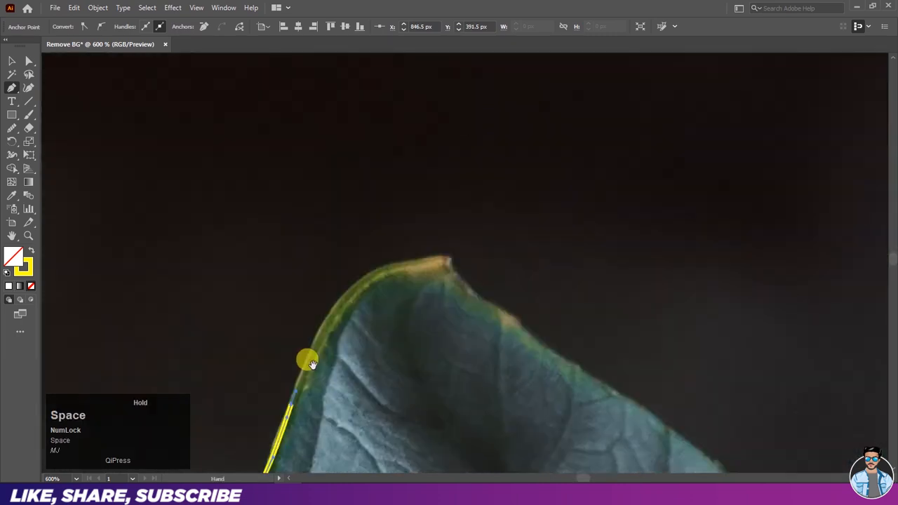
drag(403, 265, 480, 258)
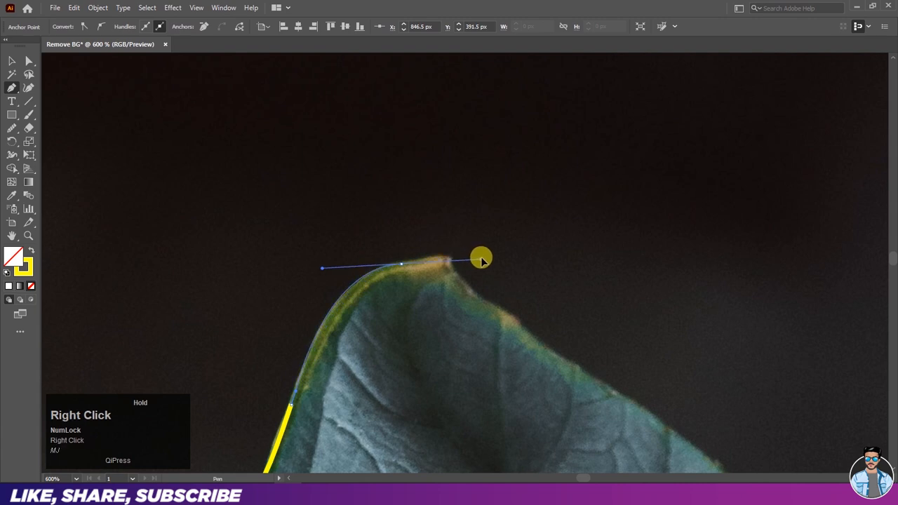
alt+click(400, 264)
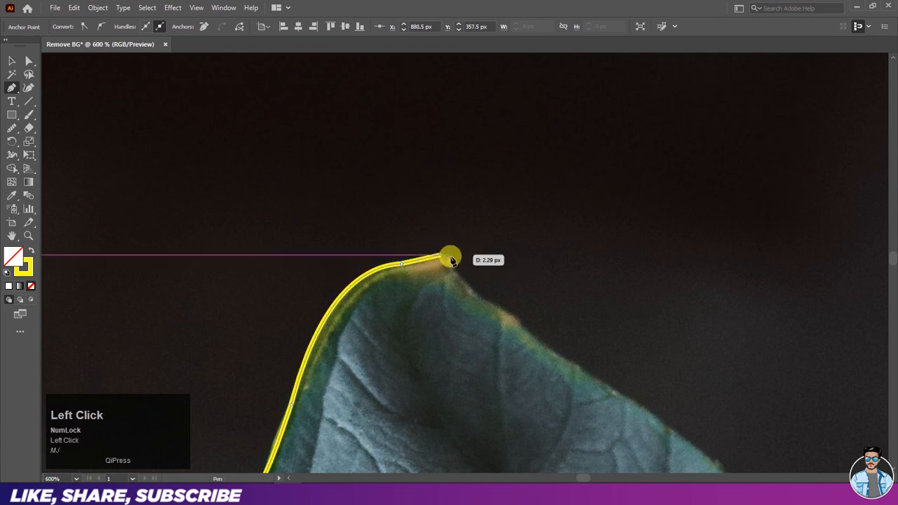
Carry the path around the tall central leaf's tip and down the upper part of its right edge.
click(450, 255)
drag(453, 268, 462, 277)
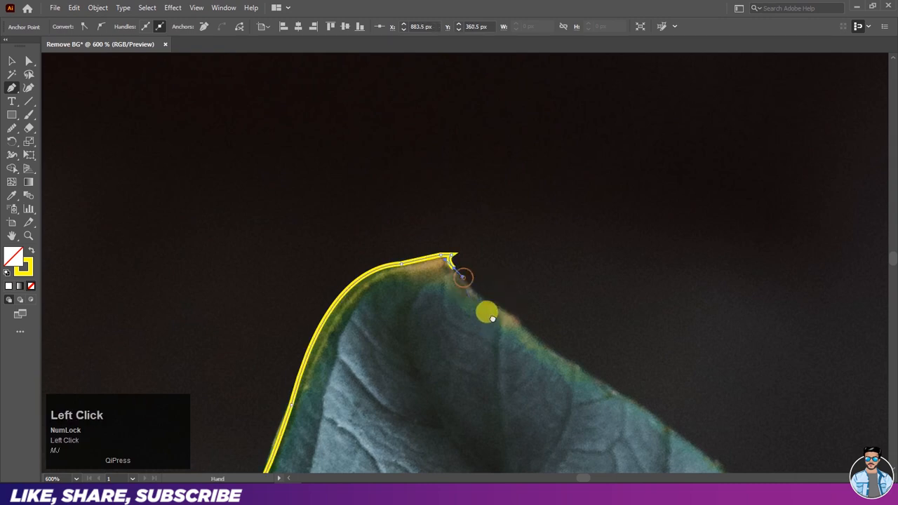
key(space)
mouse_move(501, 326)
mouse_down()
mouse_move(396, 190)
mouse_move(408, 181)
mouse_move(424, 190)
mouse_up()
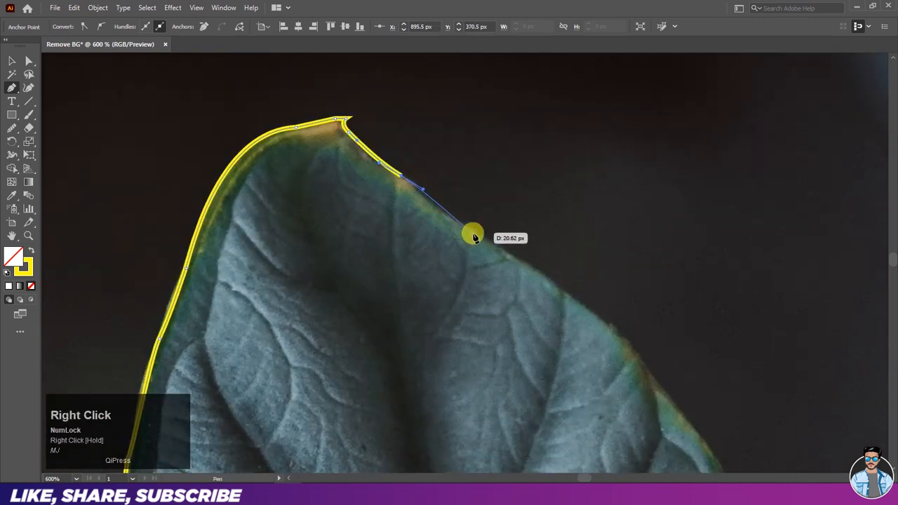
click(449, 215)
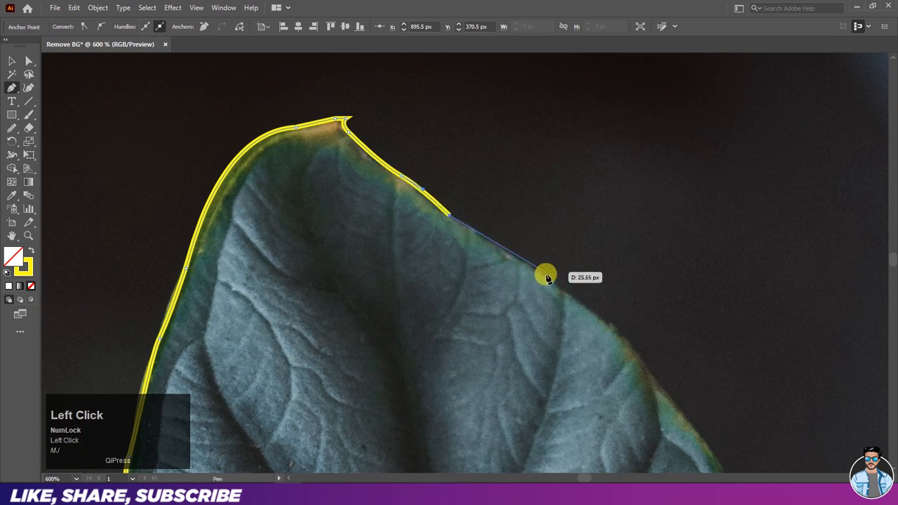
click(548, 284)
Trace the rest of the central leaf's right edge down to the start of the small right leaf, converting curved anchors to corners.
ctrl+alt+scroll(440, 216, down, 3)
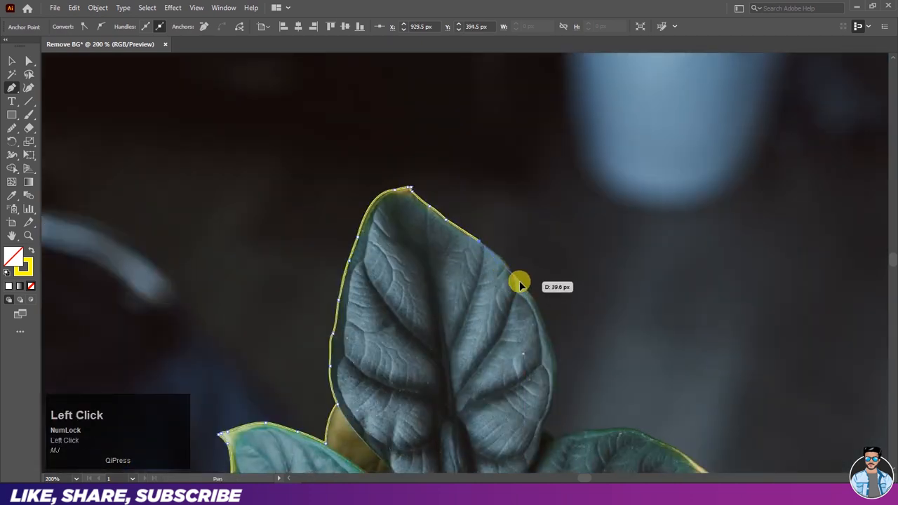
drag(519, 283, 531, 301)
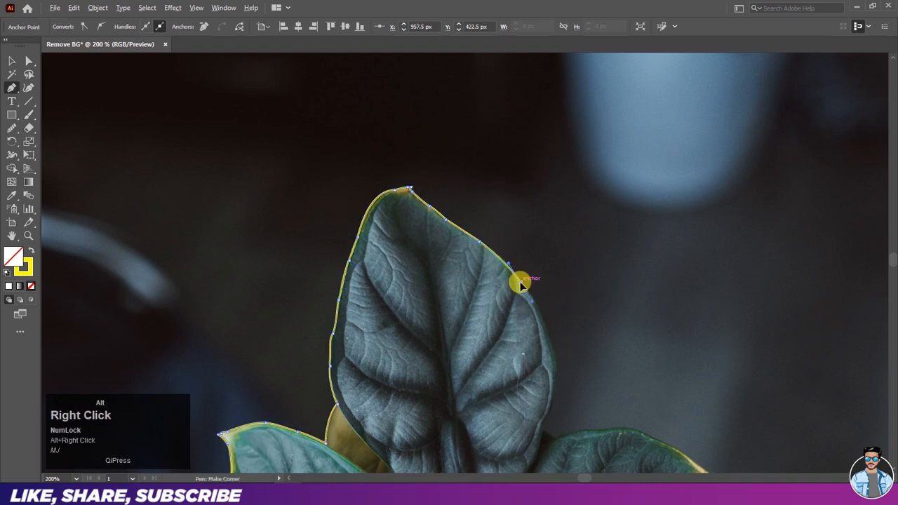
mouse_move(526, 359)
mouse_down()
mouse_move(485, 242)
mouse_move(515, 272)
mouse_up()
alt+click(506, 228)
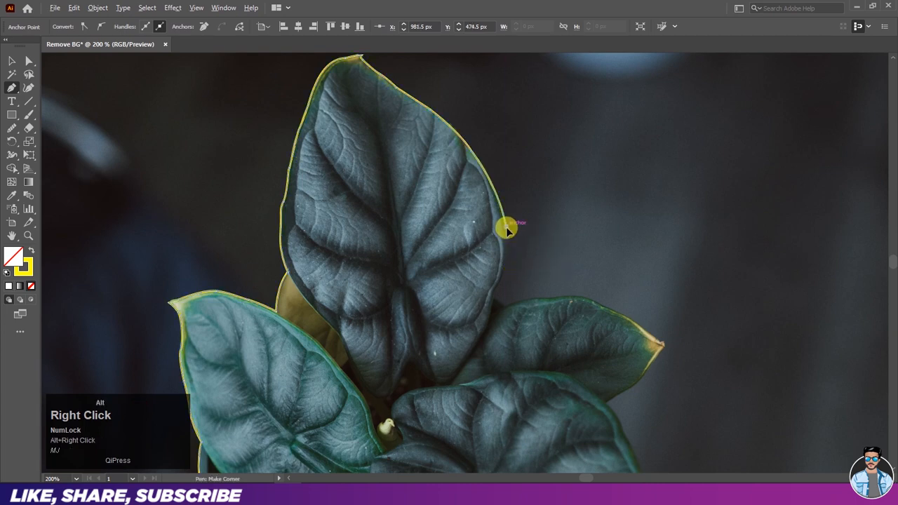
click(493, 297)
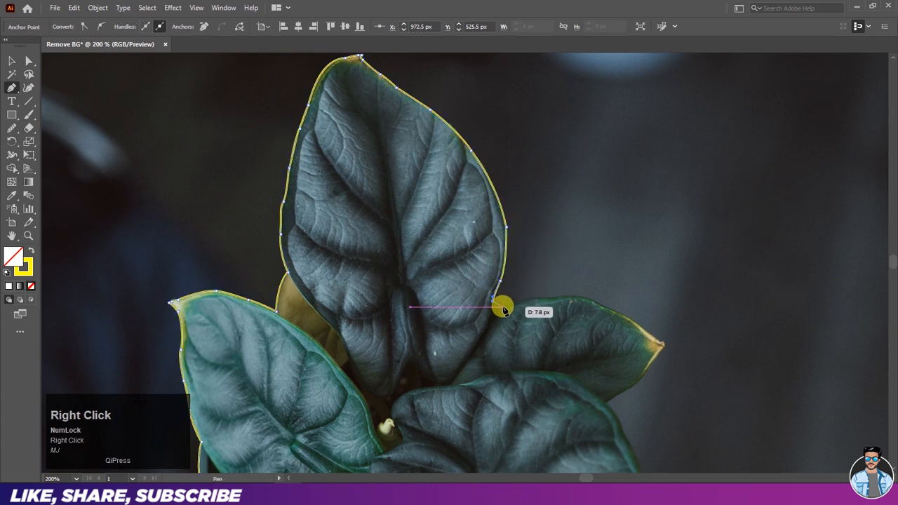
click(503, 307)
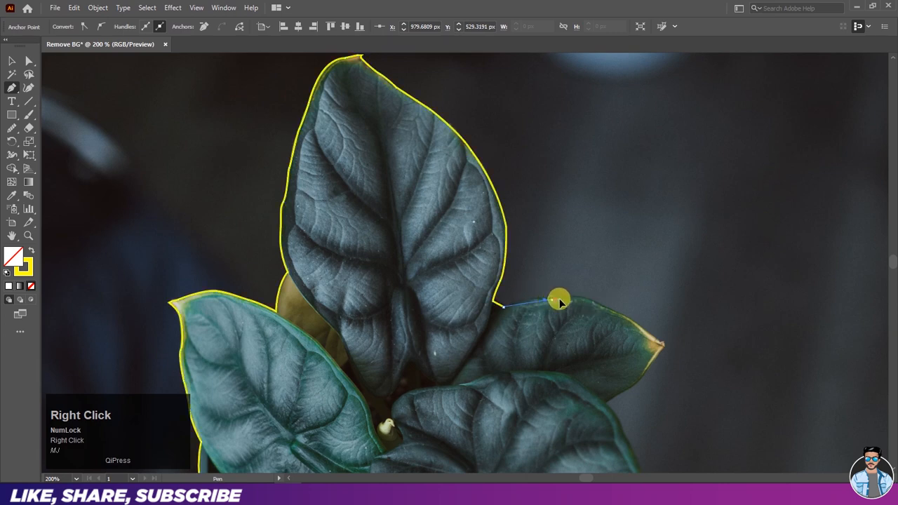
Trace the small right leaf's upper edge with curved anchors converted to corners and take the path around its pointed tip.
drag(571, 305, 663, 344)
alt+click(603, 307)
alt+click(645, 331)
scroll(672, 362, up, 3)
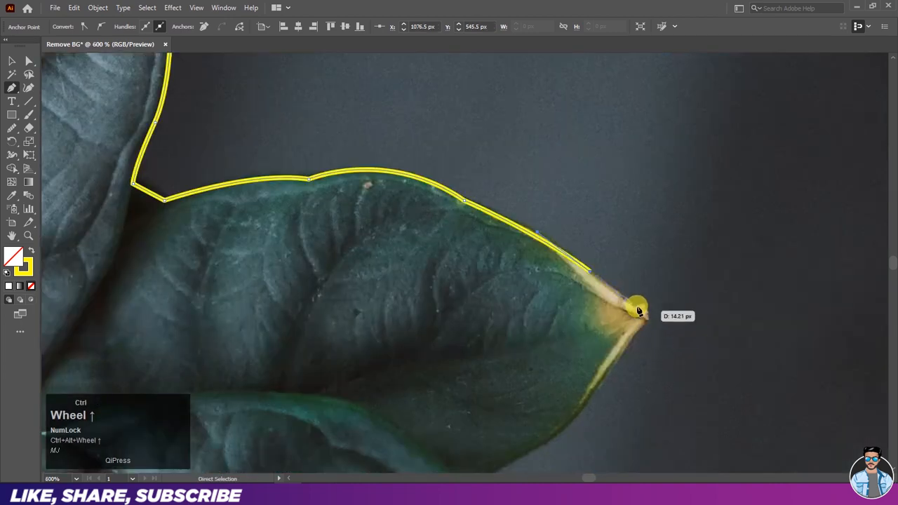
drag(639, 310, 663, 257)
right_click(647, 316)
click(643, 323)
Trace the small right leaf's lower edge back to where it meets the large front leaf.
key(space)
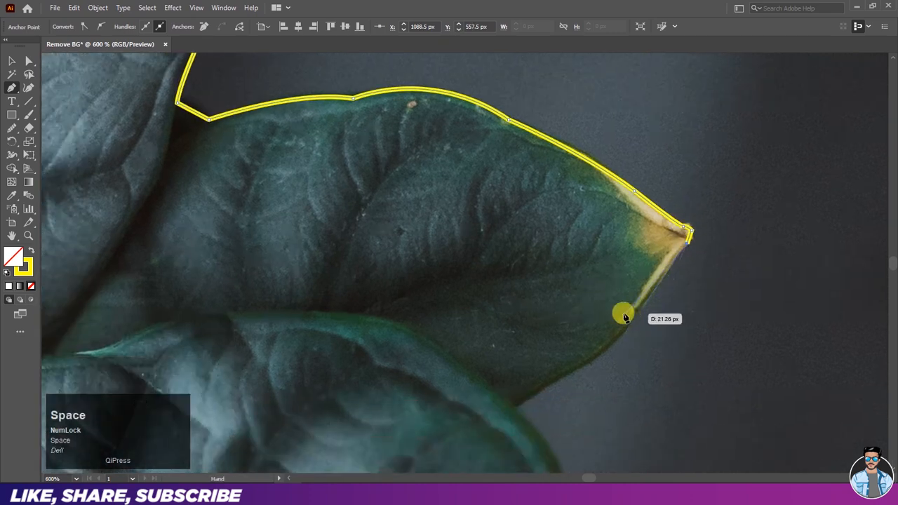
drag(631, 320, 515, 410)
key(space)
drag(521, 369, 475, 223)
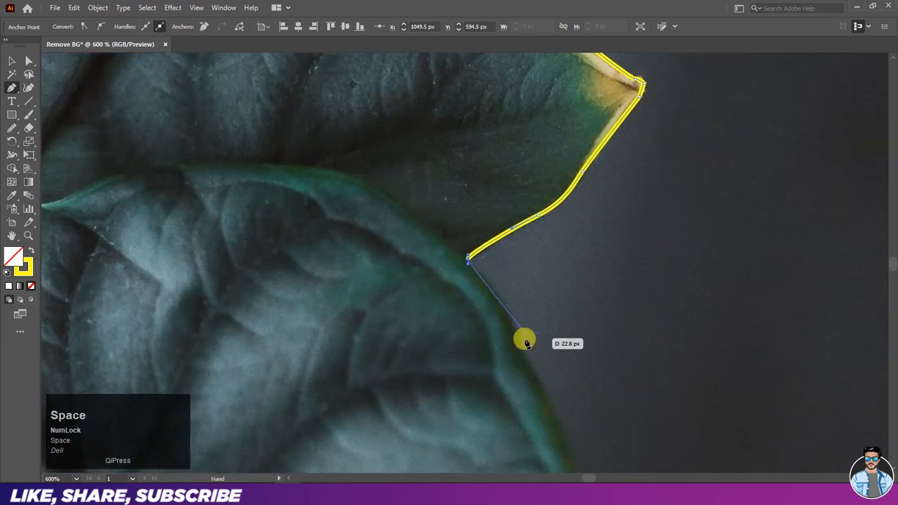
Trace the large front leaf's right edge with curved anchors down to its yellowish tip, undoing the misplaced anchor.
drag(520, 342, 531, 380)
key(space)
drag(530, 380, 437, 179)
drag(505, 325, 522, 386)
drag(526, 436, 522, 231)
key(space)
drag(533, 322, 531, 340)
drag(534, 394, 524, 286)
key(space)
key(ctrl+z)
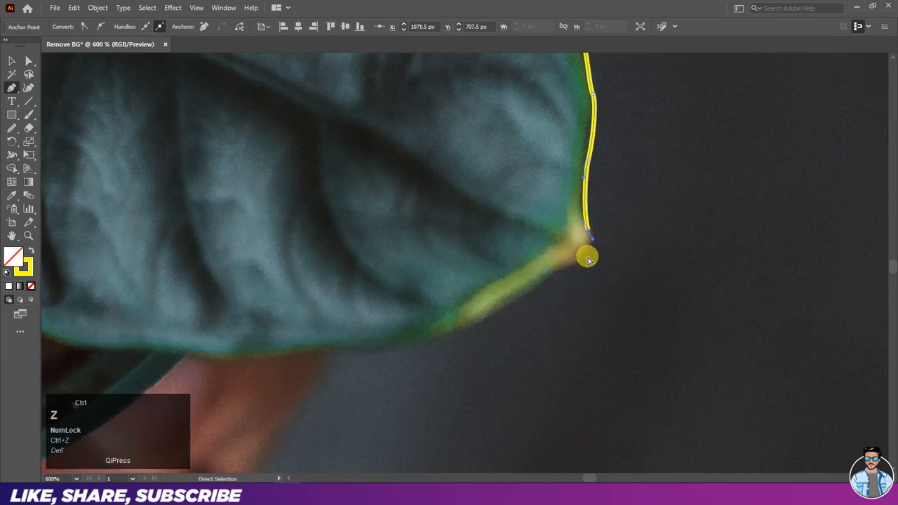
Take the path around the front leaf's tip and along its underside to the hand, converting the end anchor to a corner.
click(580, 259)
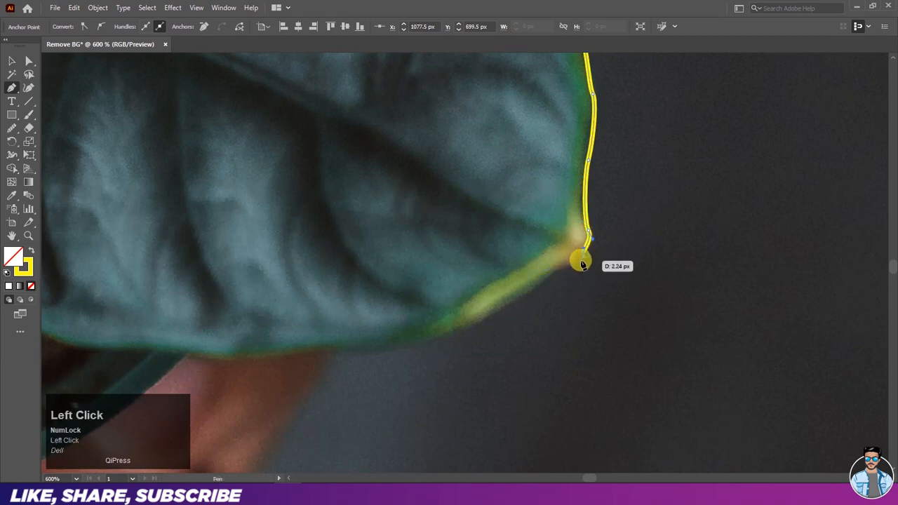
click(531, 289)
drag(434, 339, 408, 343)
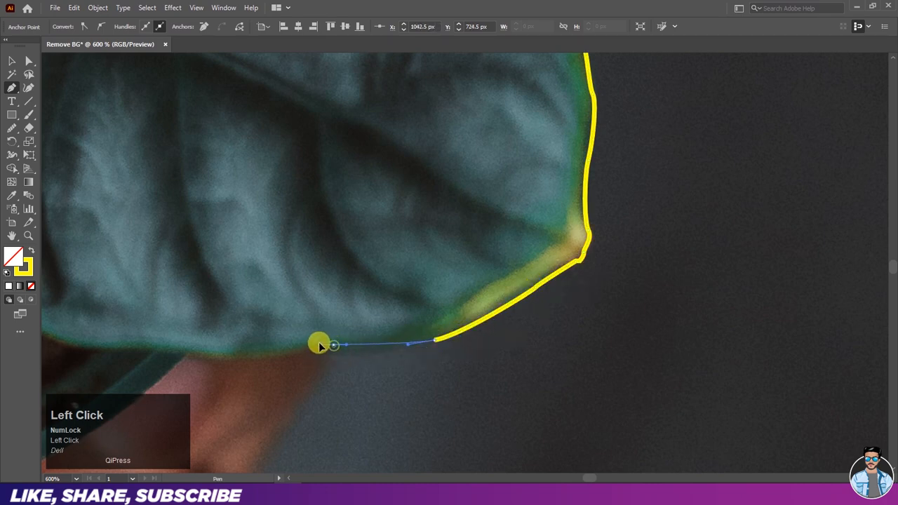
drag(334, 346, 297, 326)
alt+click(335, 345)
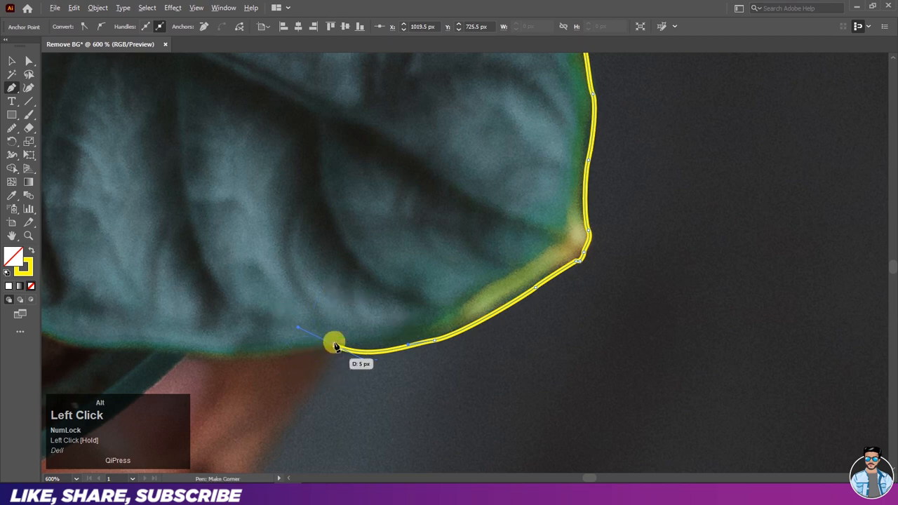
Trace the hand's right edge from the front leaf down past the finger and convert the end anchor to a corner.
key(space)
drag(347, 310, 501, 154)
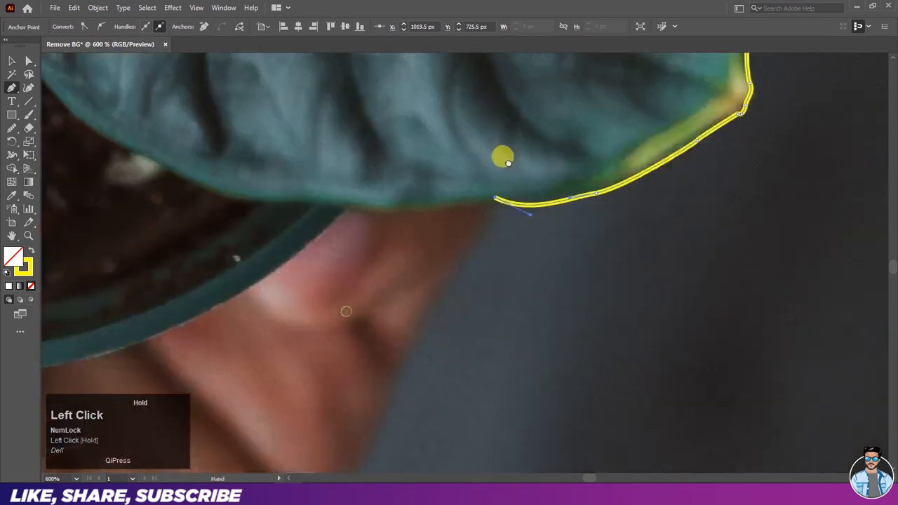
scroll(497, 245, down, 1)
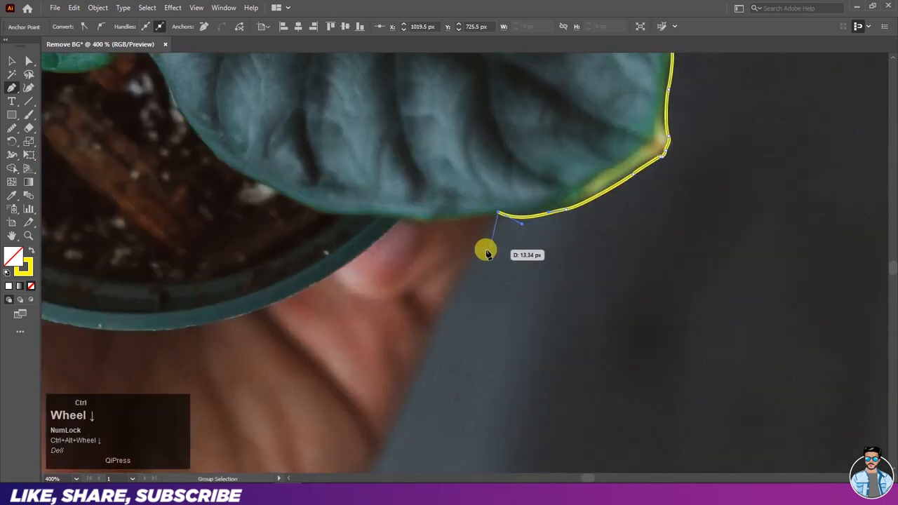
click(474, 254)
drag(457, 282, 420, 341)
alt+click(428, 336)
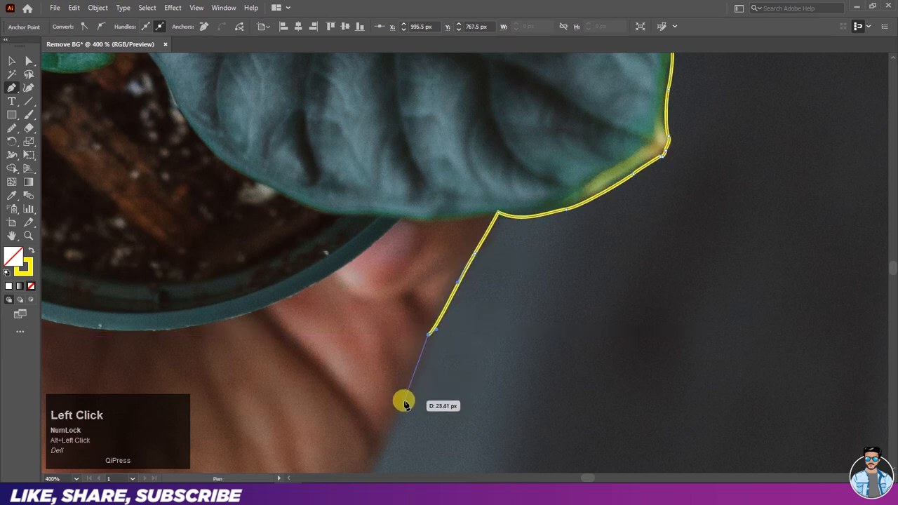
Trace the outer edge of the palm with curved anchors down to the wrist and convert the end anchor to a corner.
drag(404, 400, 485, 192)
key(space)
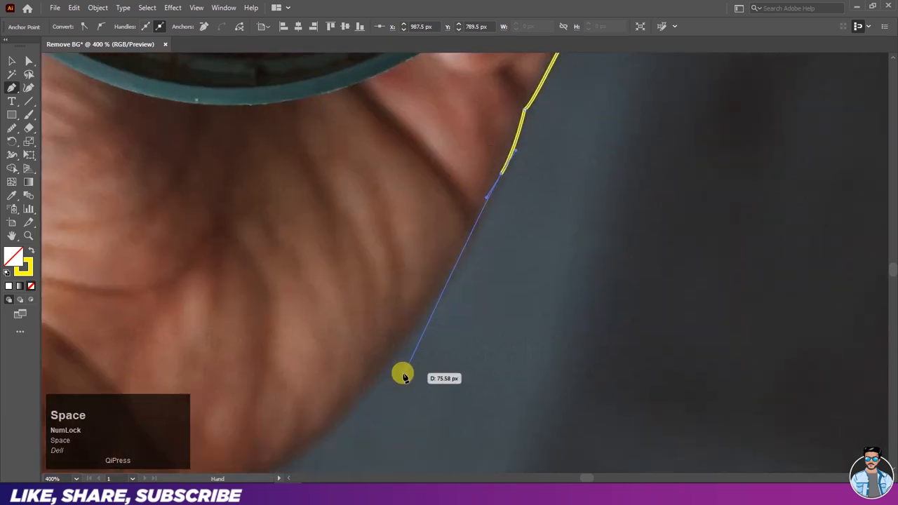
drag(405, 341, 453, 208)
key(space)
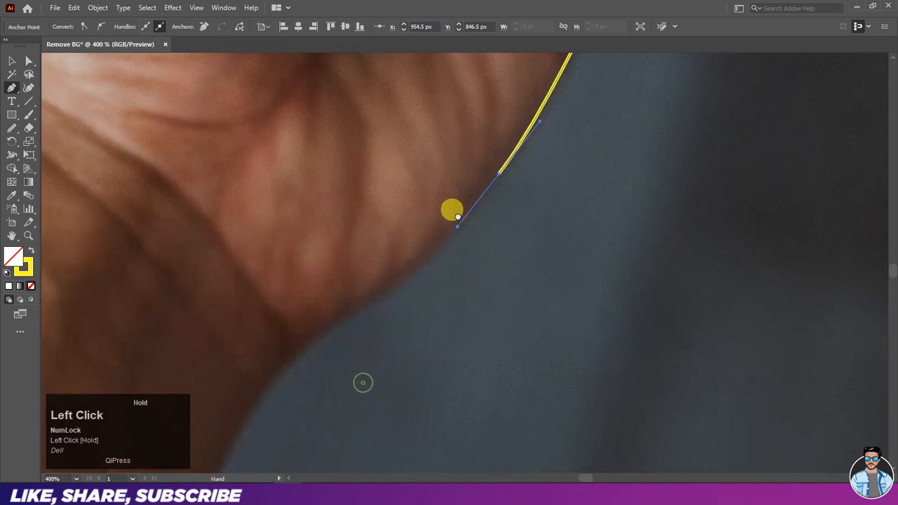
drag(353, 312, 282, 341)
click(352, 312)
key(space)
drag(356, 271, 493, 117)
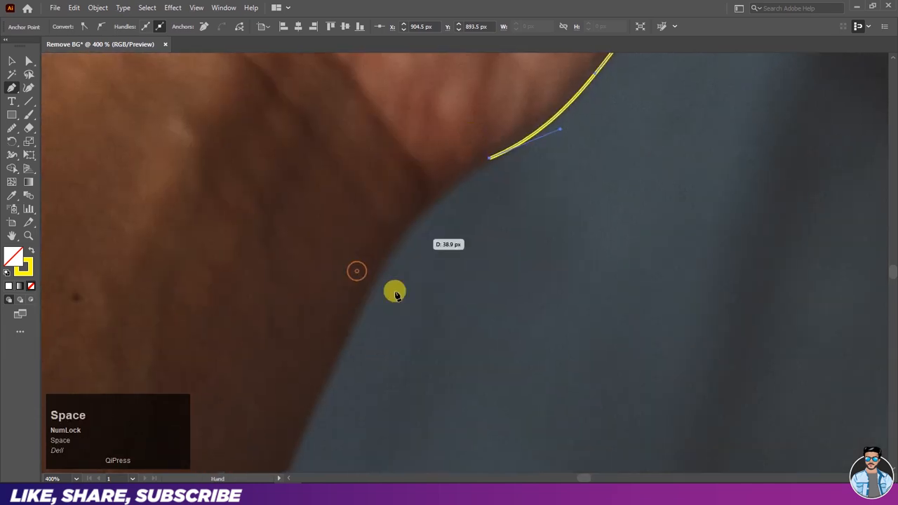
Trace the right edge of the wrist and forearm down to the photo's bottom edge.
drag(380, 270, 337, 360)
key(space)
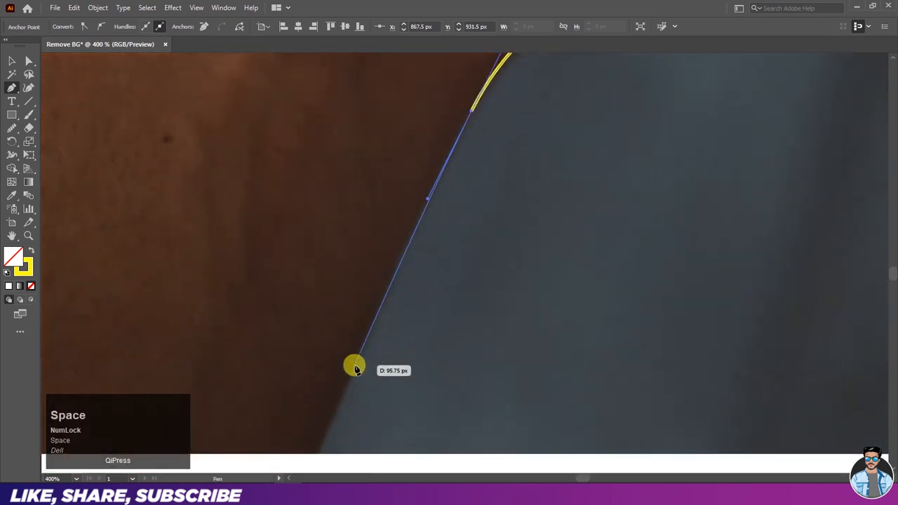
click(353, 369)
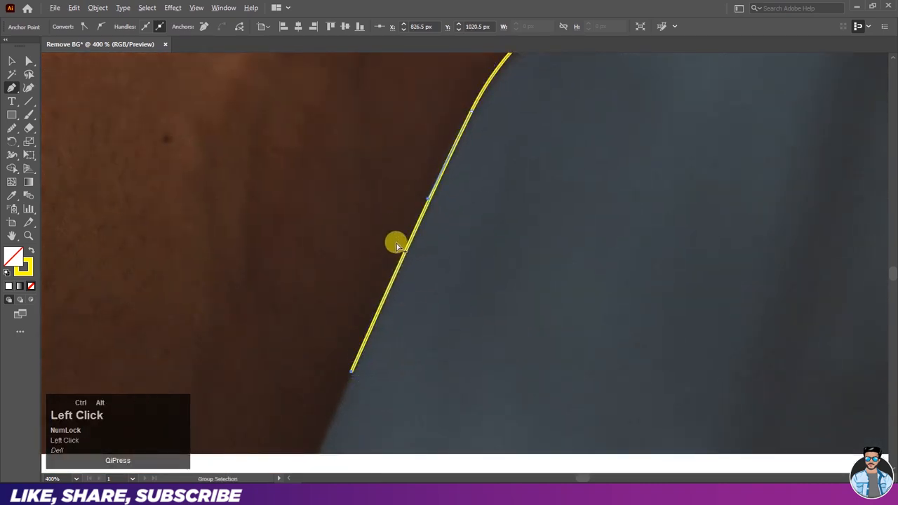
scroll(394, 243, down, 2)
right_click(353, 350)
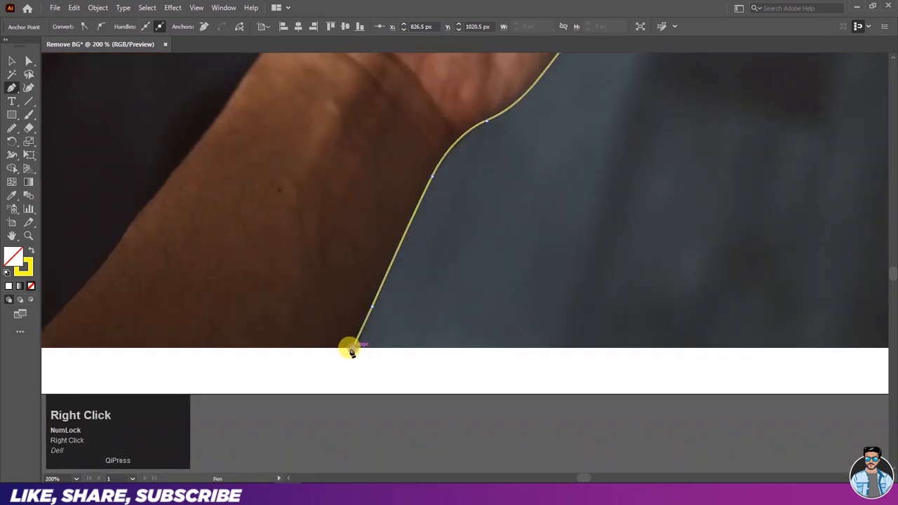
Run a straight segment along the photo's bottom edge across to the forearm's left edge.
key(space)
drag(100, 292, 280, 309)
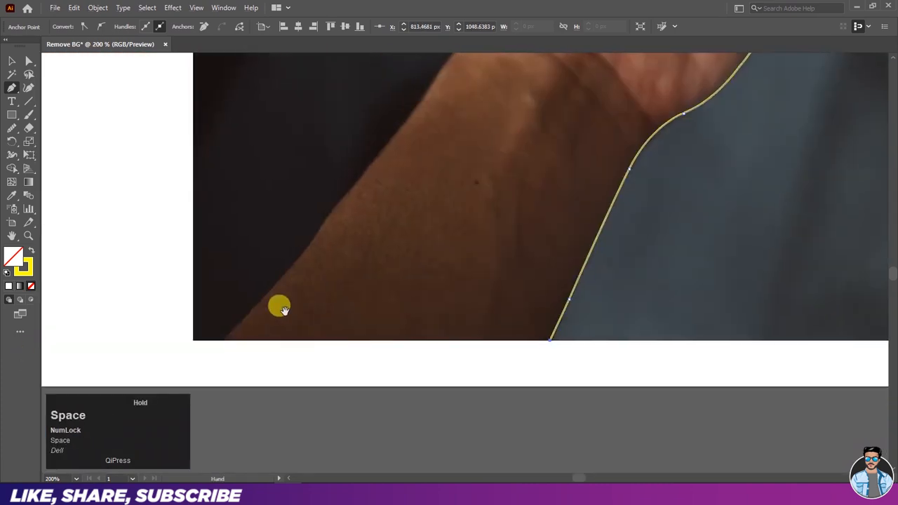
click(222, 342)
click(221, 341)
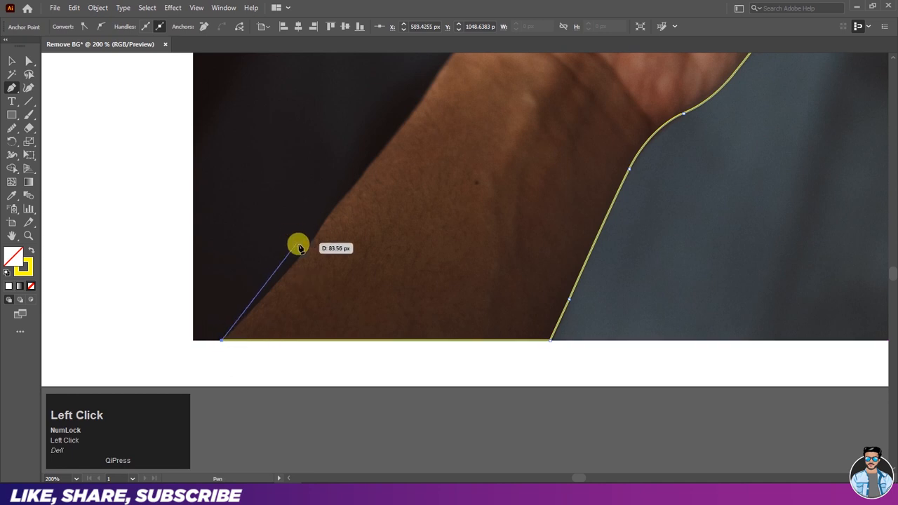
Trace the forearm's left edge up to the wrist with curved anchors and convert the end anchor to a corner.
drag(302, 254, 312, 240)
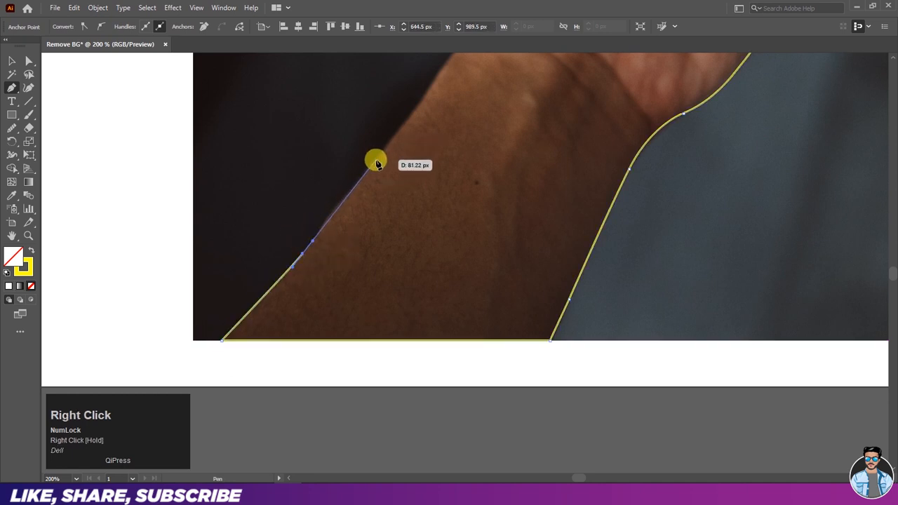
drag(376, 160, 394, 148)
key(space)
drag(421, 106, 302, 327)
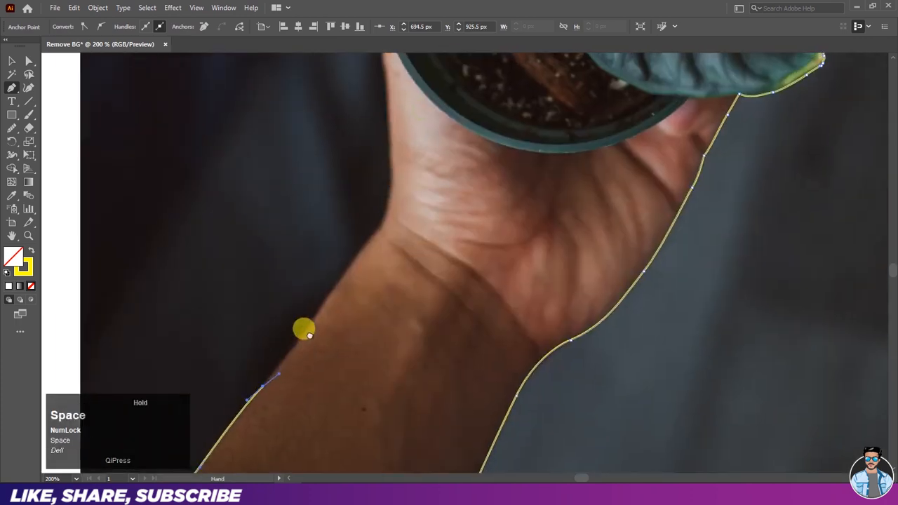
drag(375, 236, 392, 225)
alt+click(377, 231)
Trace the hand's left edge up to the pot rim and close the path on its starting anchor.
key(space)
drag(394, 186, 384, 209)
scroll(377, 271, up, 2)
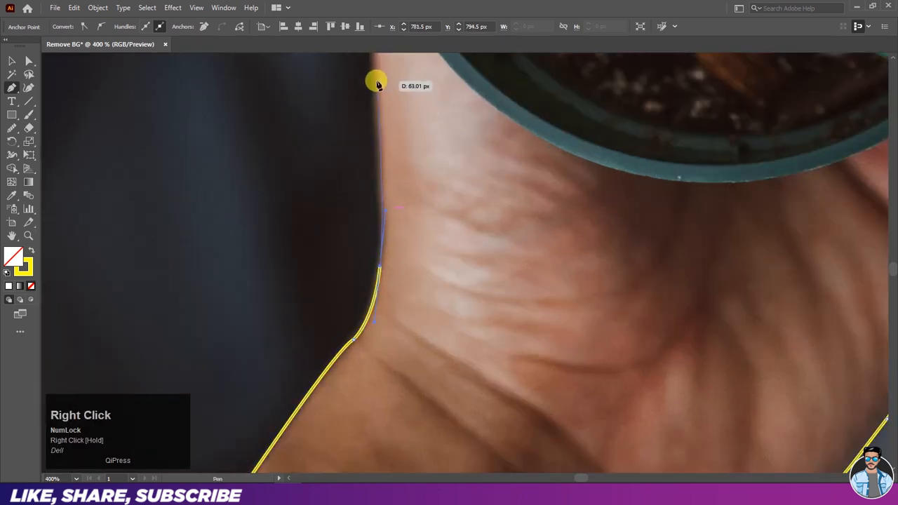
drag(378, 106, 416, 367)
key(space)
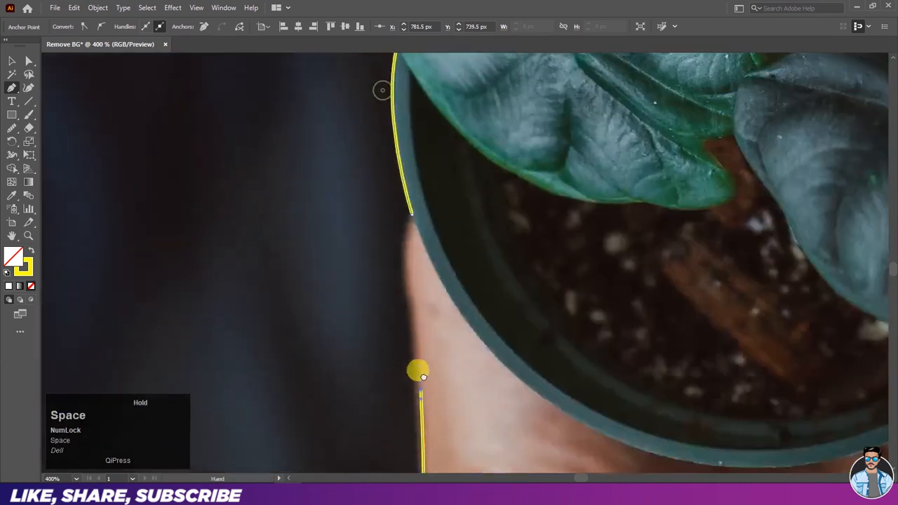
click(407, 286)
right_click(407, 285)
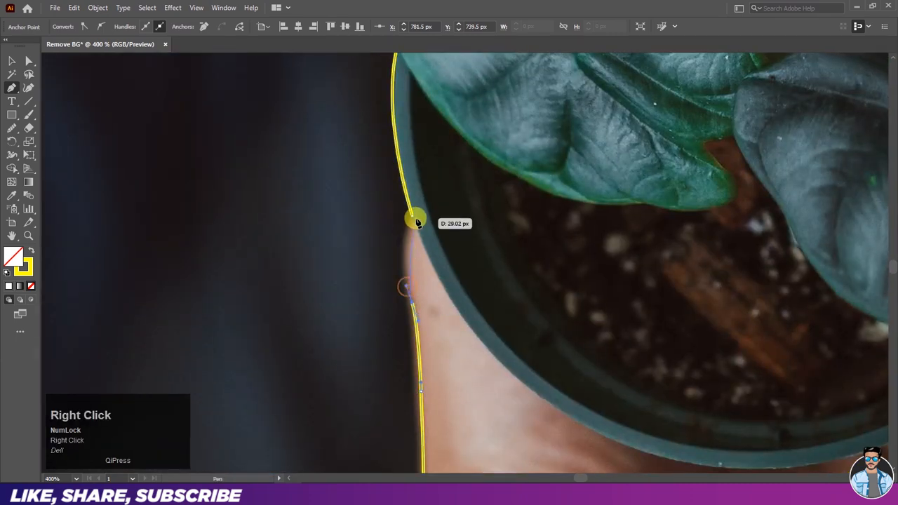
drag(412, 216, 428, 194)
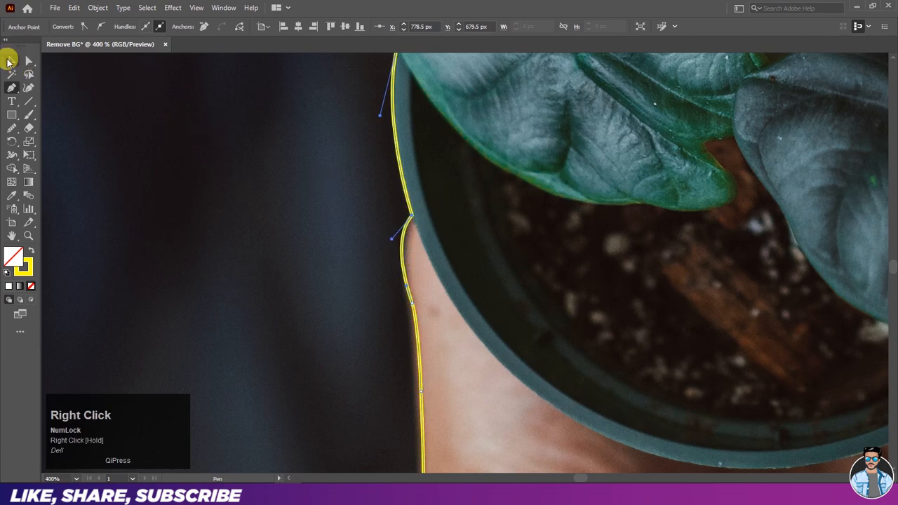
Deselect the finished outline, bring the whole photo into view and select the closed path as an object.
click(13, 61)
click(215, 136)
scroll(360, 204, down, 5)
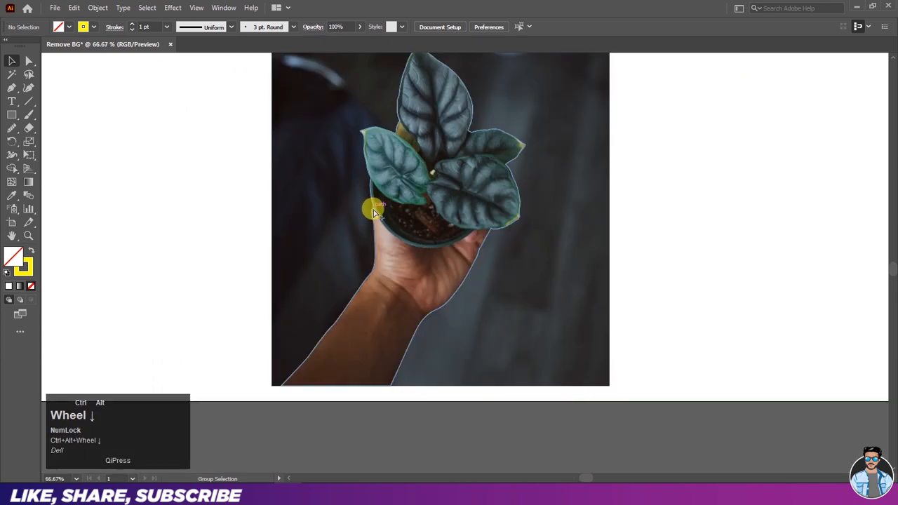
scroll(373, 210, down, 1)
scroll(364, 175, up, 1)
drag(403, 174, 411, 233)
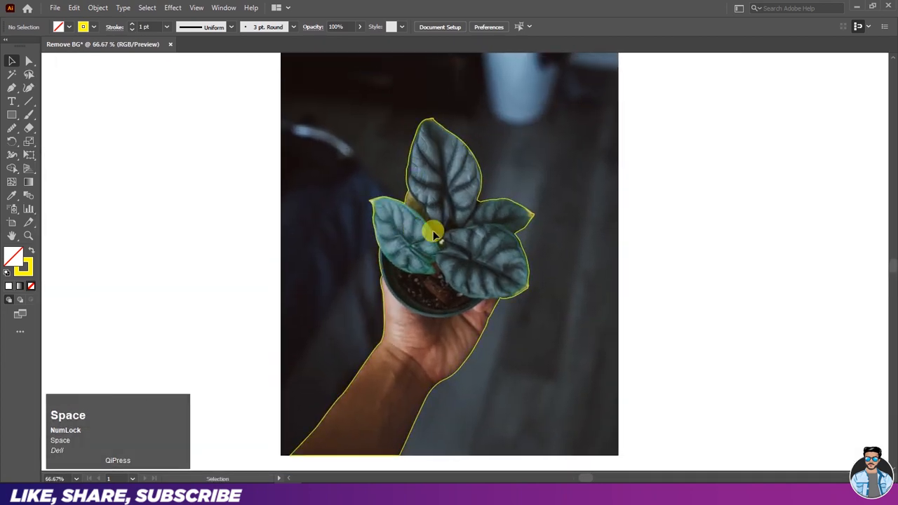
click(384, 321)
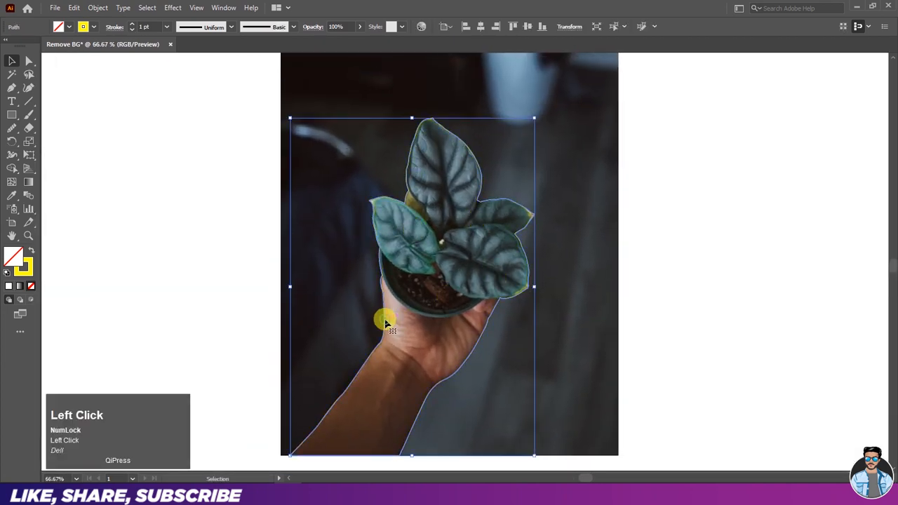
Fill the closed outline of the plant, pot and hand with solid yellow.
click(70, 26)
right_click(47, 47)
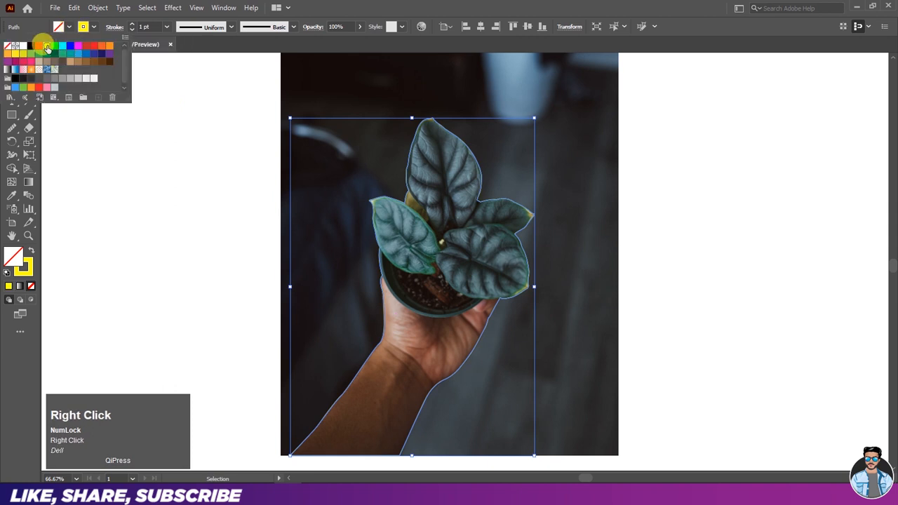
right_click(69, 29)
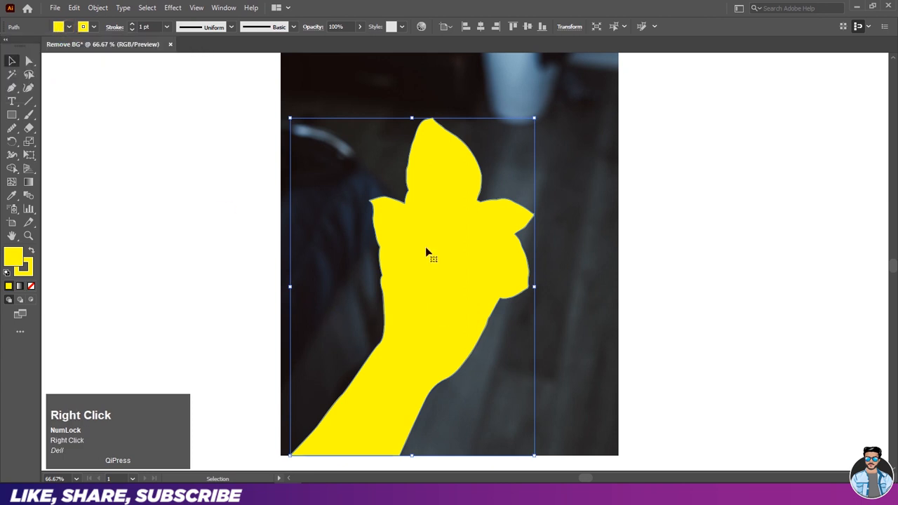
click(241, 224)
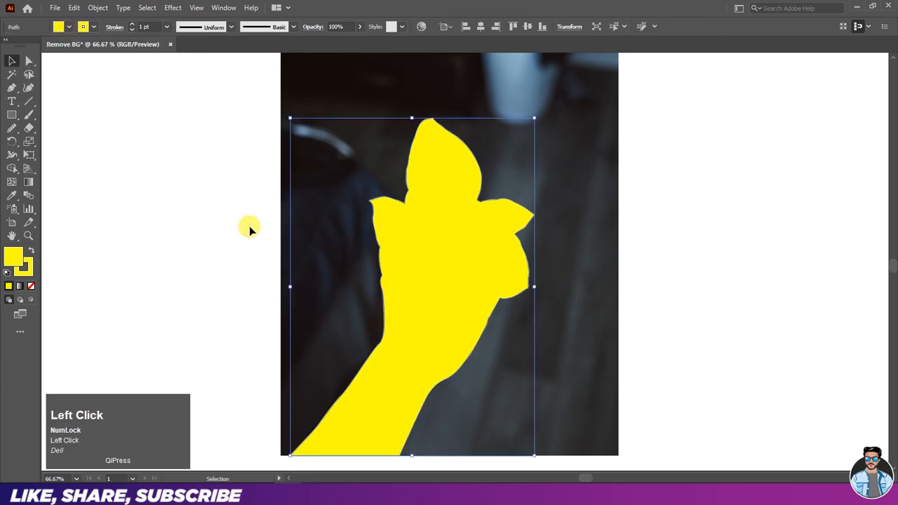
With the Smooth tool, even out the bump on the forearm's left edge in the selected outline.
click(435, 254)
key(space)
drag(417, 297, 454, 243)
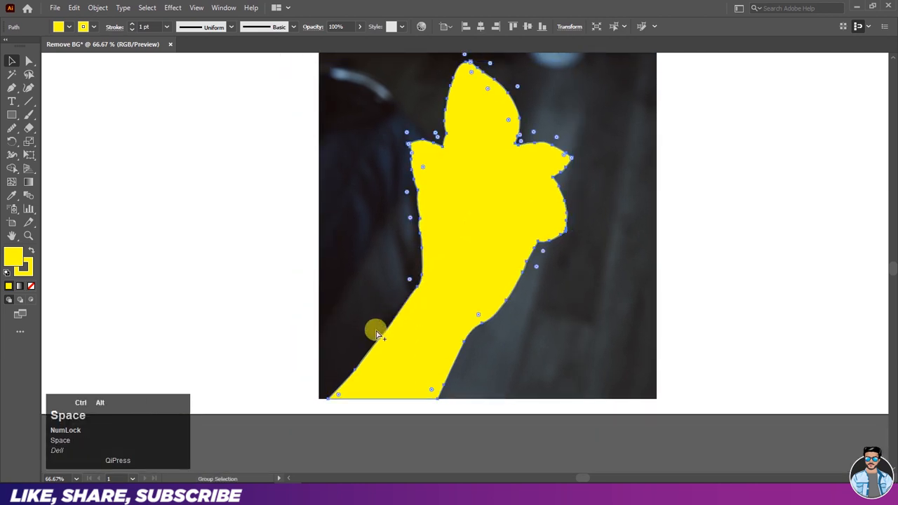
scroll(376, 328, up, 1)
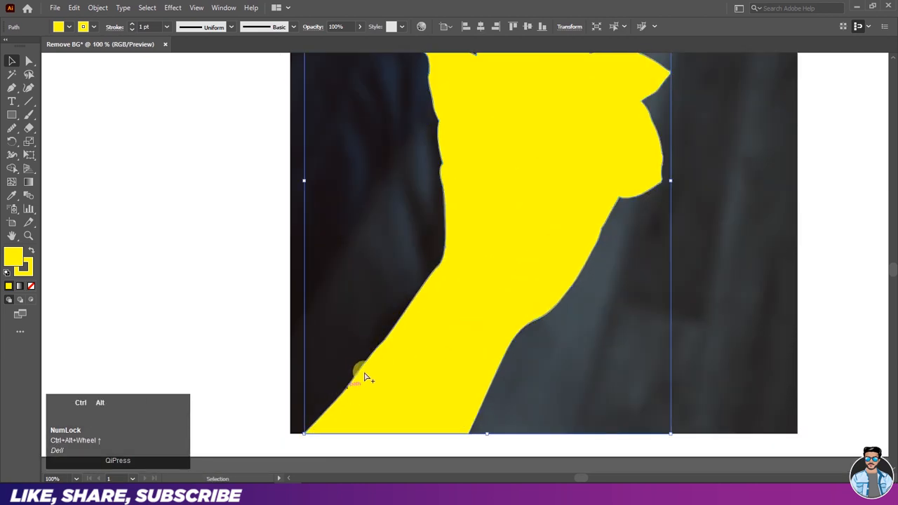
scroll(355, 389, up, 2)
click(13, 150)
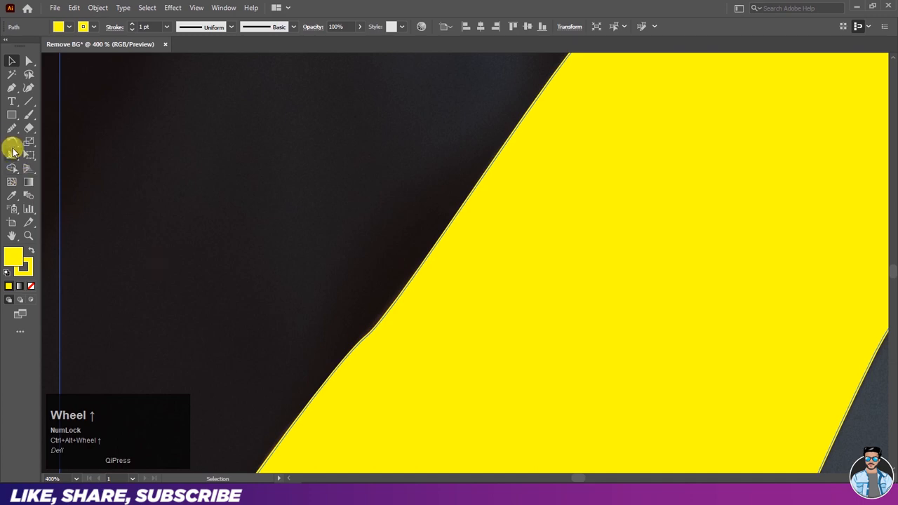
click(13, 137)
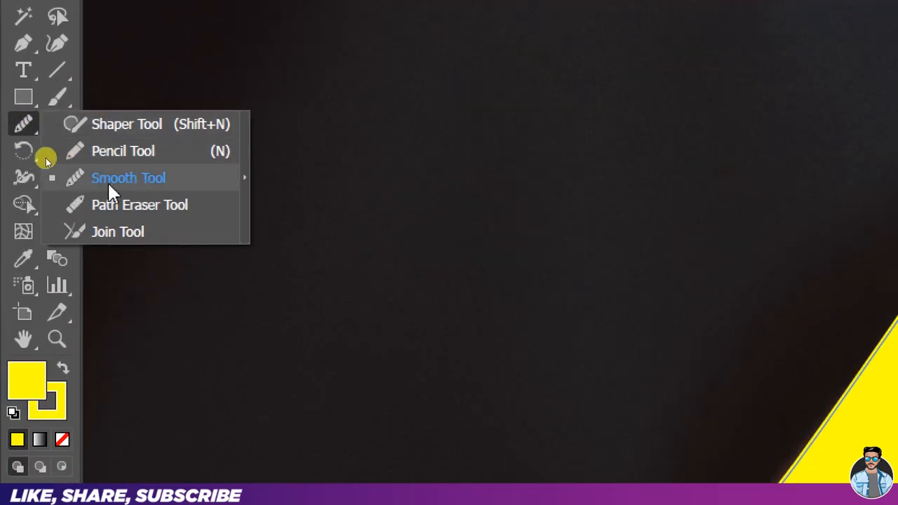
click(116, 181)
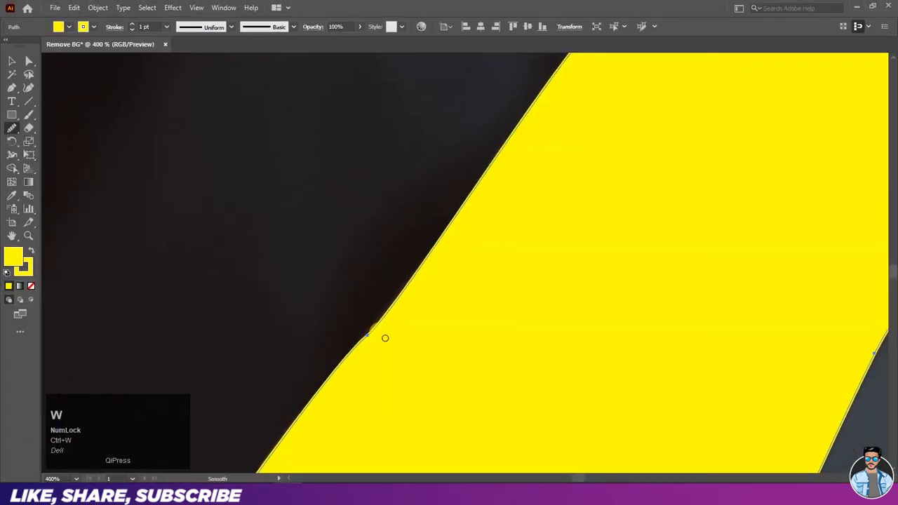
scroll(363, 340, up, 4)
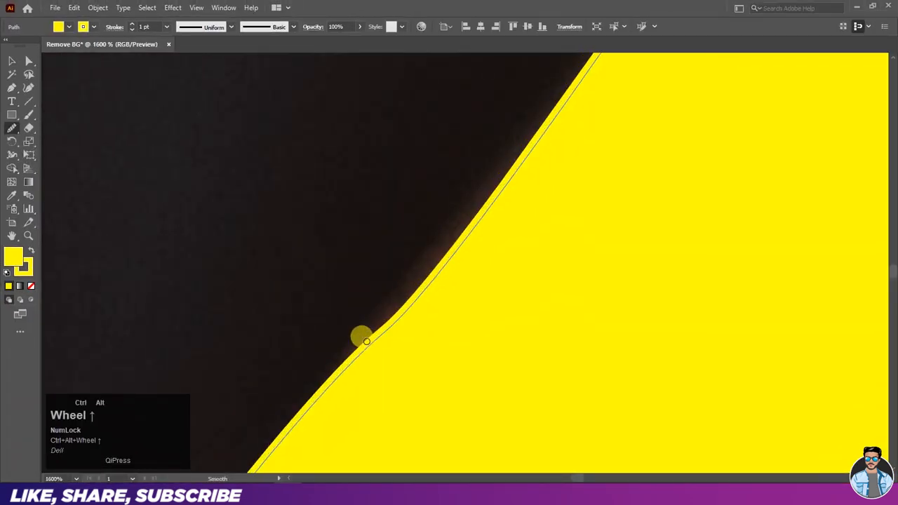
drag(376, 340, 402, 316)
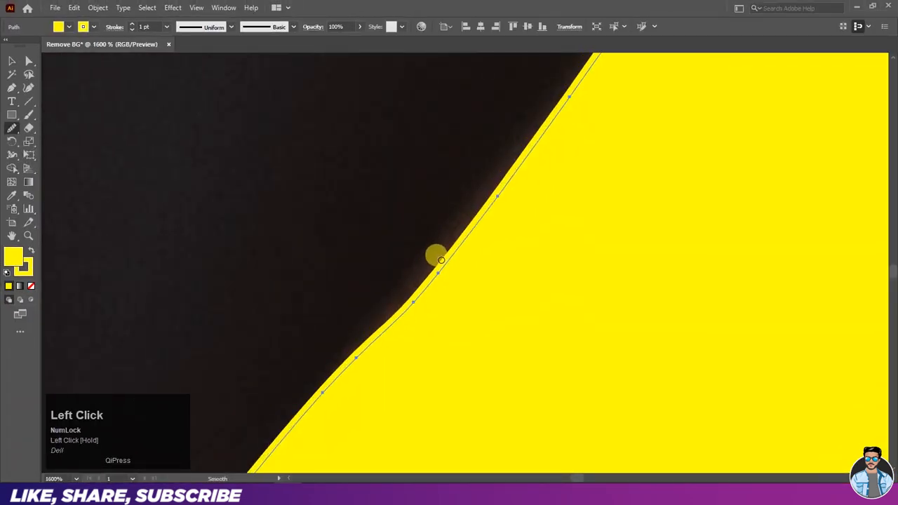
drag(440, 260, 401, 311)
scroll(330, 305, down, 3)
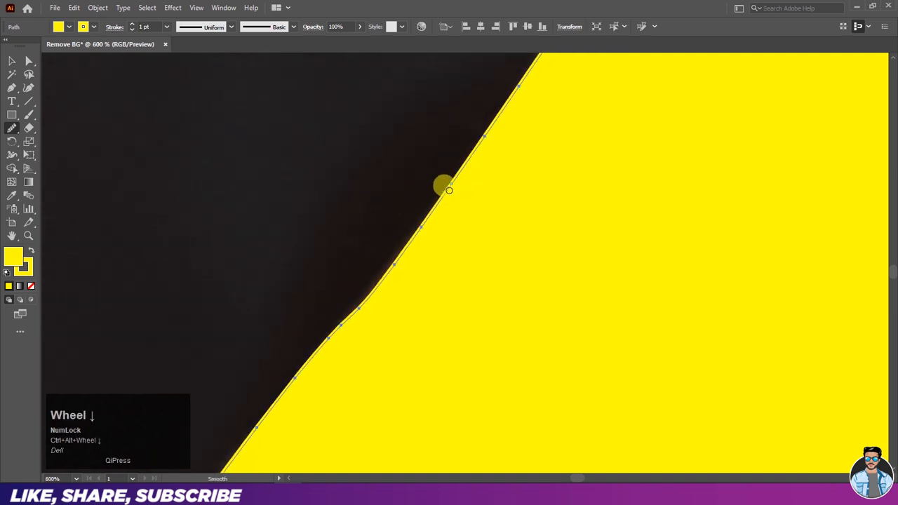
Smooth the outline along the upper part of the forearm's left edge up to the wrist.
drag(449, 190, 417, 215)
key(space)
mouse_move(486, 177)
mouse_down()
mouse_move(376, 317)
mouse_move(338, 343)
mouse_up()
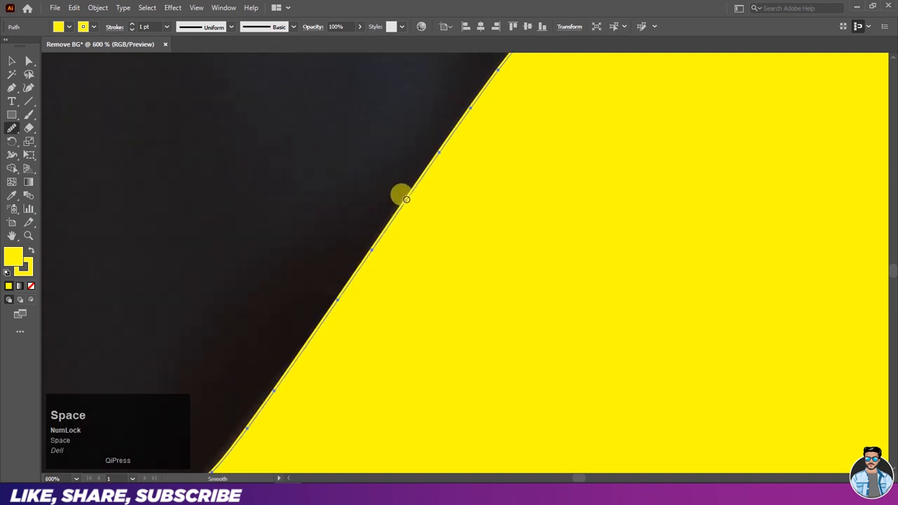
mouse_move(406, 199)
mouse_down()
mouse_move(342, 282)
mouse_move(301, 294)
mouse_up()
scroll(300, 295, down, 3)
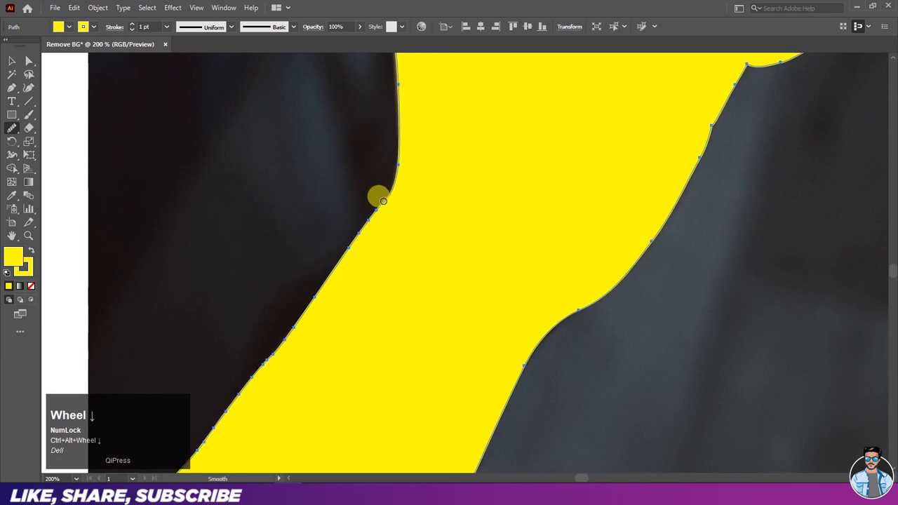
drag(383, 201, 337, 257)
scroll(386, 194, down, 2)
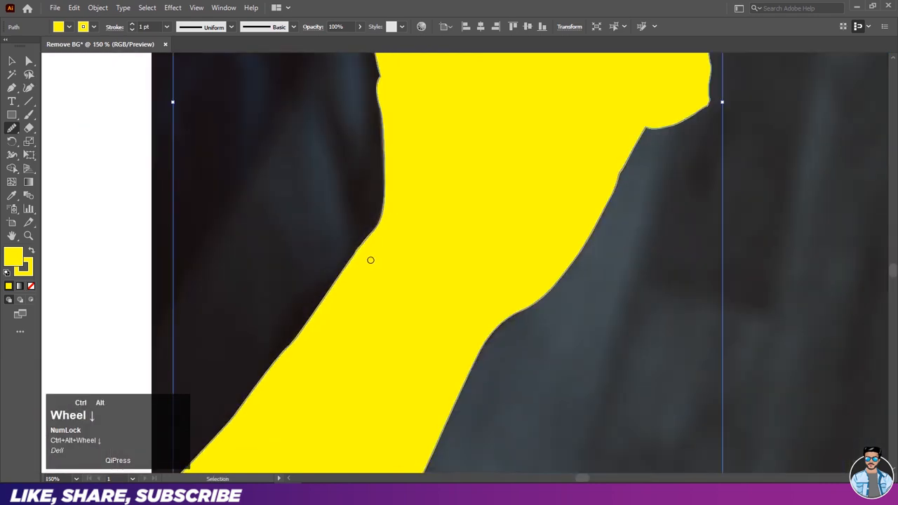
Smooth the outline along the left side of the hand and pot up to the base of the left leaf.
key(space)
drag(399, 116, 386, 256)
scroll(364, 196, up, 3)
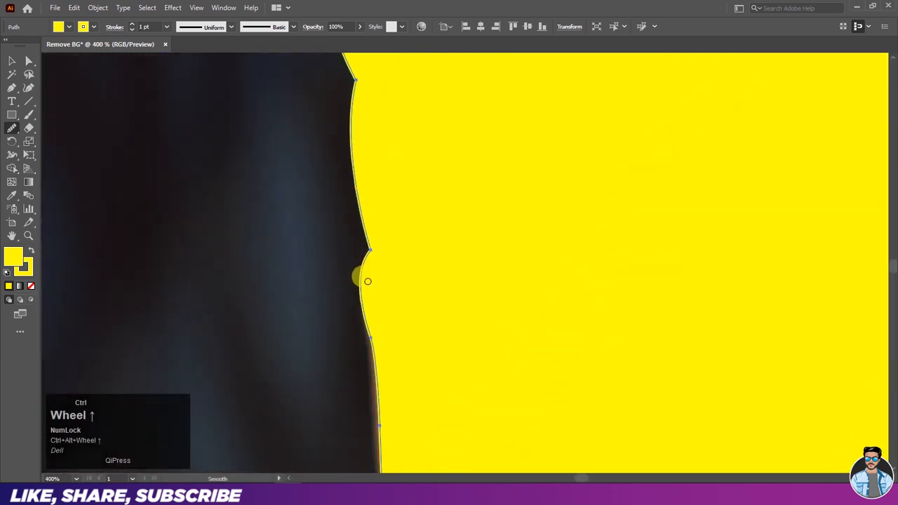
drag(369, 328, 378, 416)
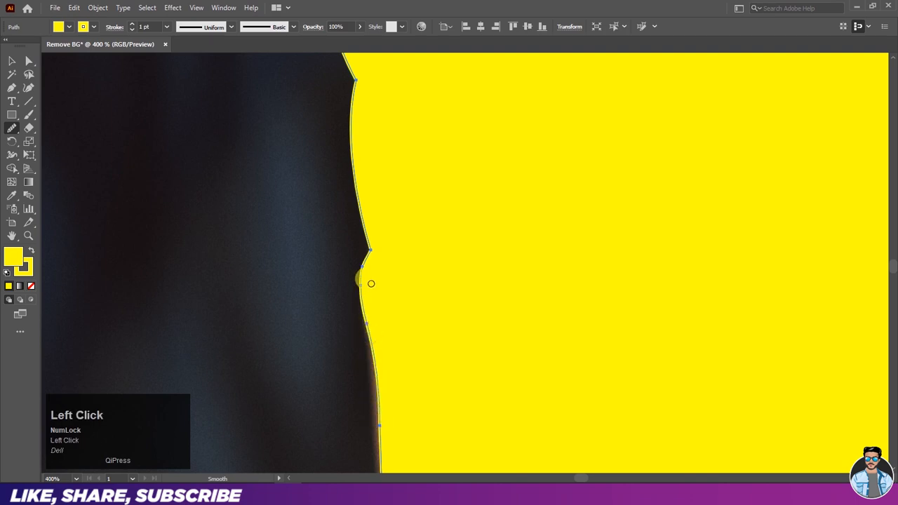
drag(363, 265, 362, 304)
key(space)
drag(386, 200, 389, 367)
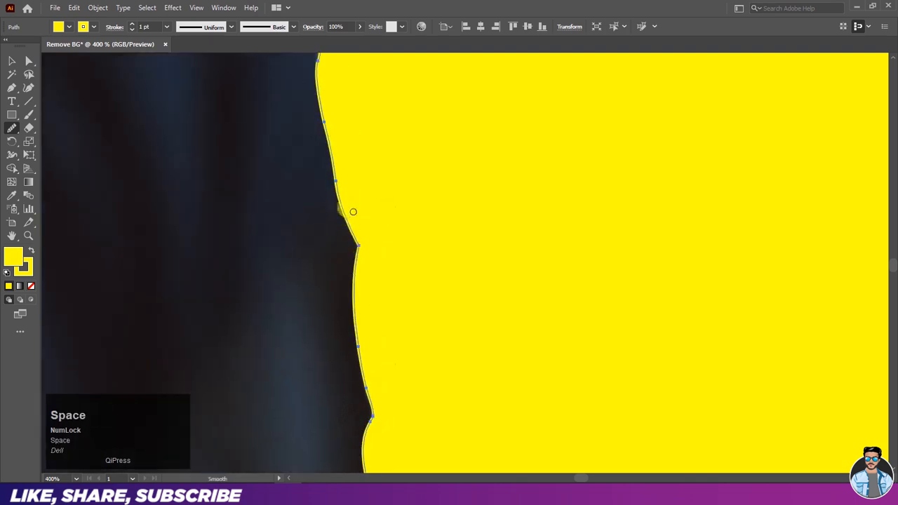
drag(353, 225, 364, 295)
Smooth the left leaf's outline along its outer side, around the tip and along its upper edge.
key(space)
drag(351, 158, 348, 334)
mouse_move(311, 263)
mouse_down()
mouse_move(313, 218)
mouse_move(284, 137)
mouse_up()
drag(291, 138, 315, 171)
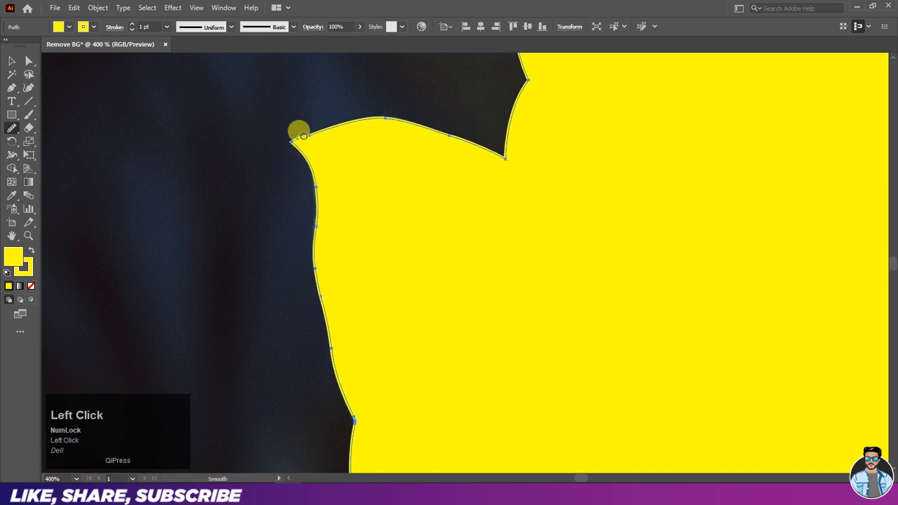
mouse_move(307, 136)
mouse_down()
mouse_move(359, 128)
mouse_move(363, 117)
mouse_up()
Smooth the outline at the tip of the tallest leaf.
drag(545, 137, 326, 364)
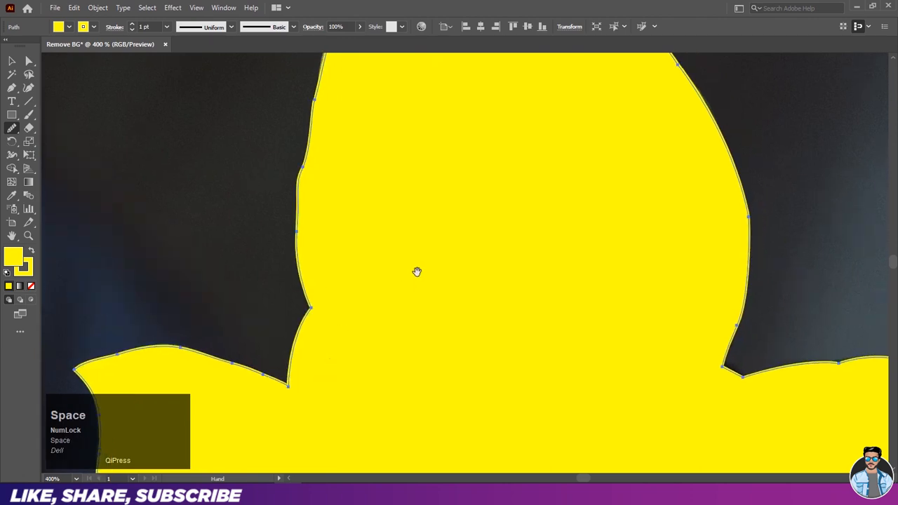
drag(505, 315, 377, 295)
ctrl+alt+scroll(385, 249, down, 5)
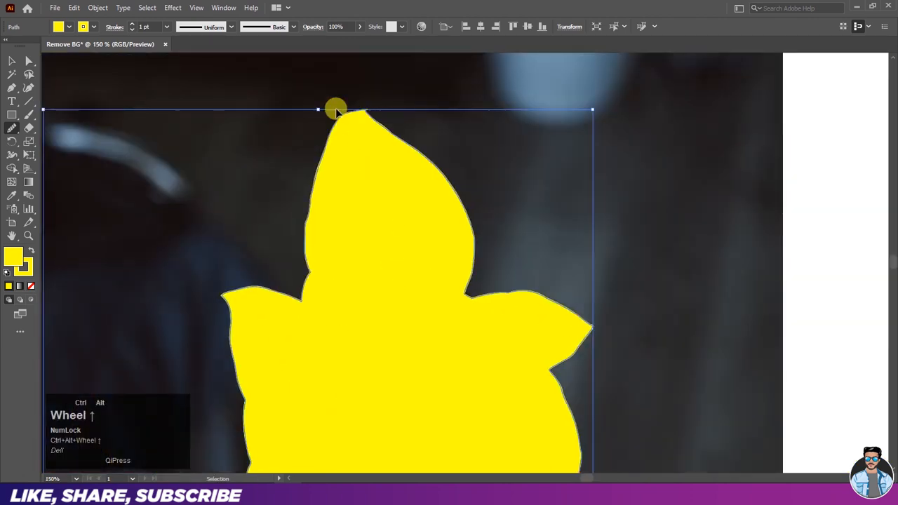
ctrl+alt+scroll(335, 110, up, 8)
drag(385, 130, 379, 149)
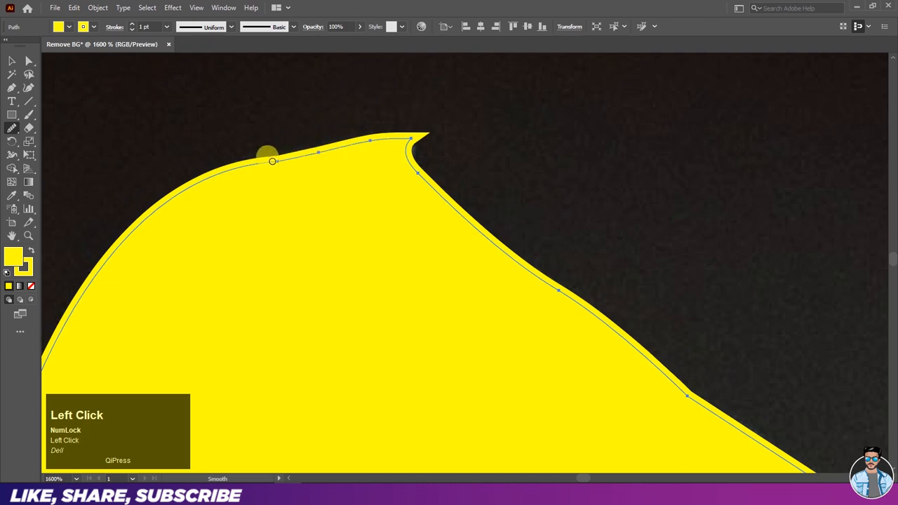
ctrl+alt+scroll(304, 105, down, 8)
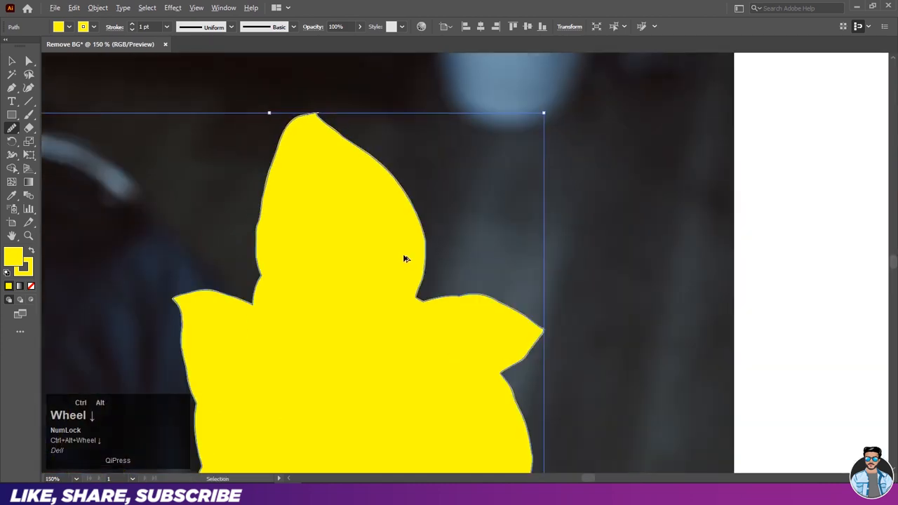
Smooth the right edge of the tallest leaf's outline.
ctrl+alt+scroll(395, 192, up, 6)
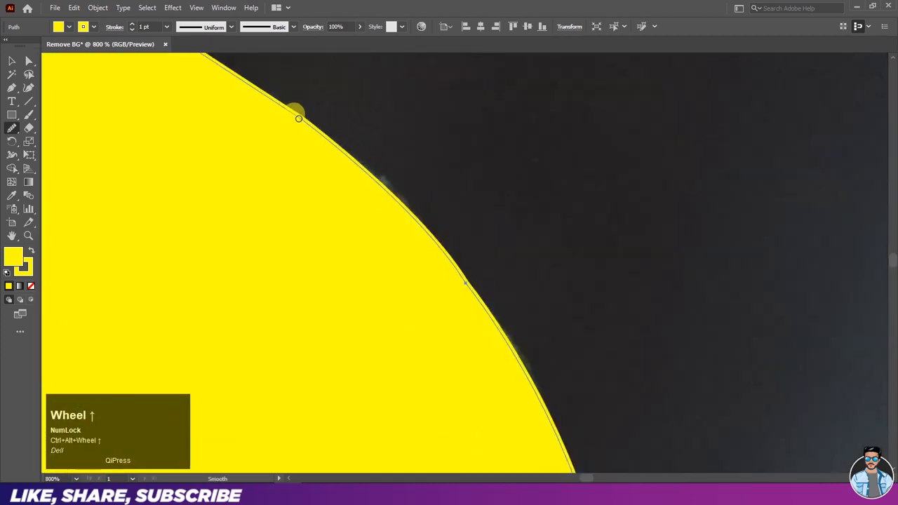
right_click(299, 117)
ctrl+alt+scroll(397, 129, down, 5)
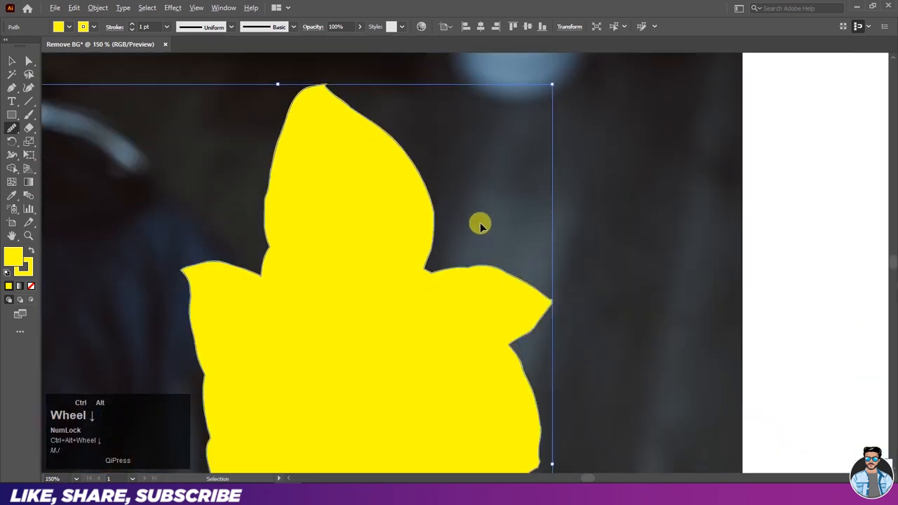
ctrl+alt+scroll(481, 225, down, 2)
Smooth the hand's right edge below the pot.
ctrl+alt+scroll(453, 401, up, 4)
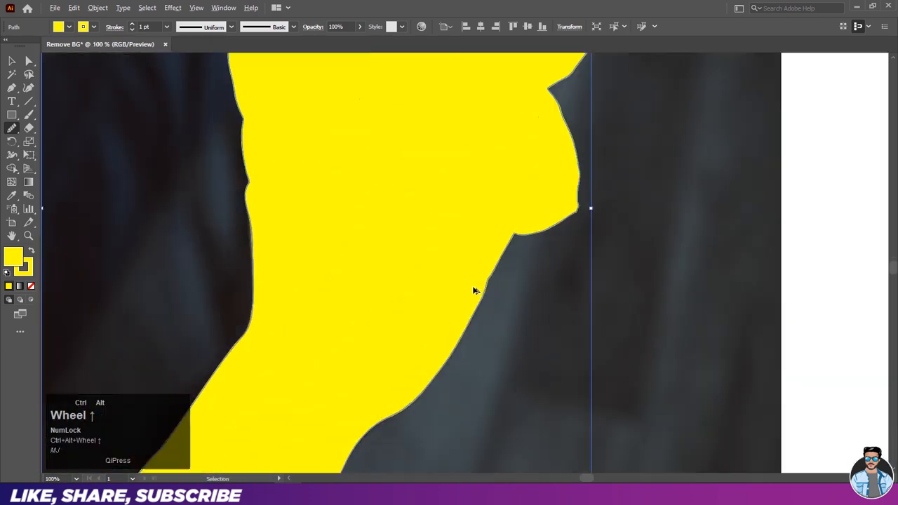
ctrl+alt+scroll(474, 289, up, 2)
click(488, 272)
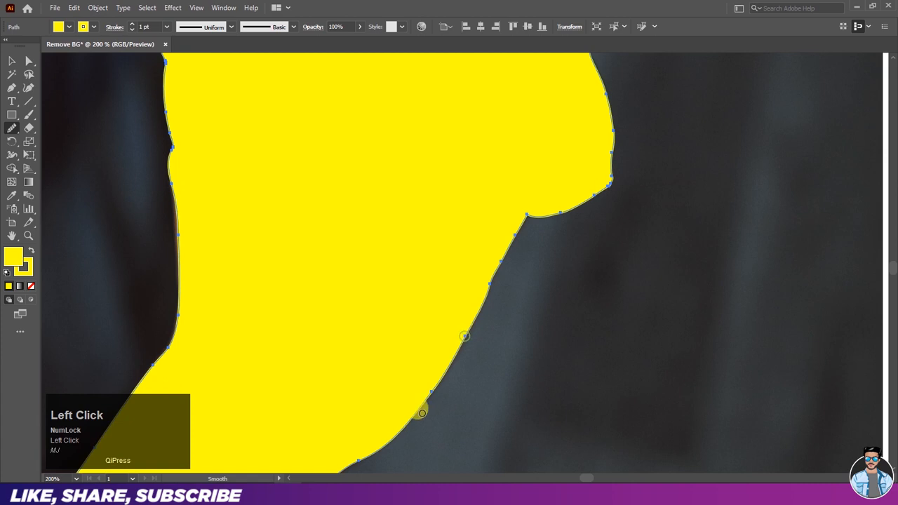
ctrl+alt+scroll(471, 304, down, 4)
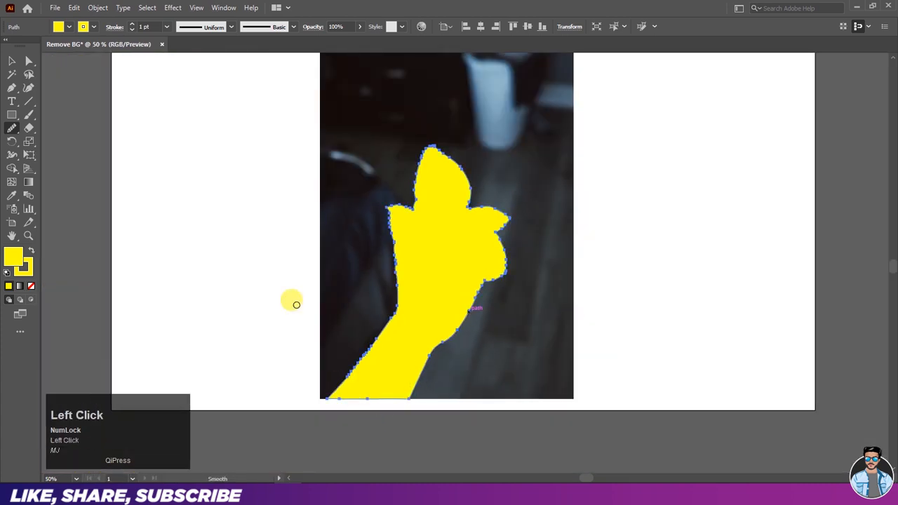
Deselect the smoothed outline and unlock the locked photo.
click(9, 61)
click(168, 112)
drag(242, 187, 258, 215)
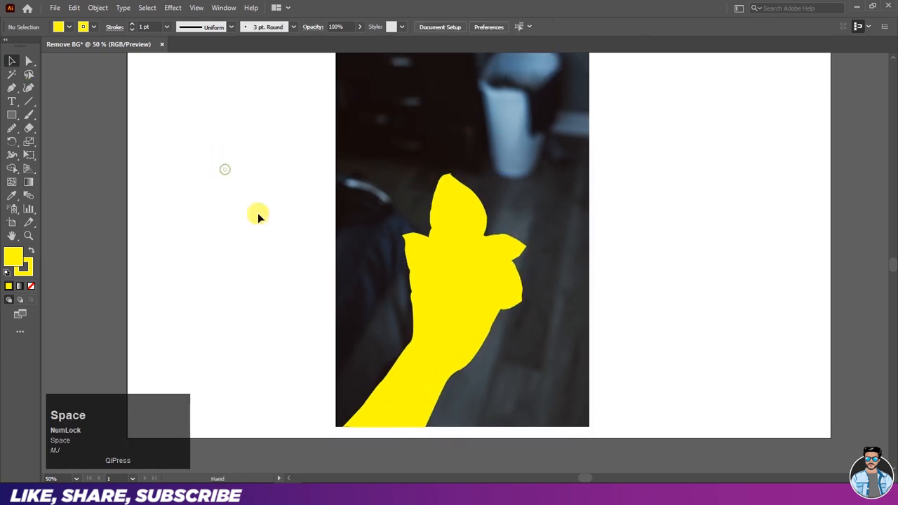
click(102, 8)
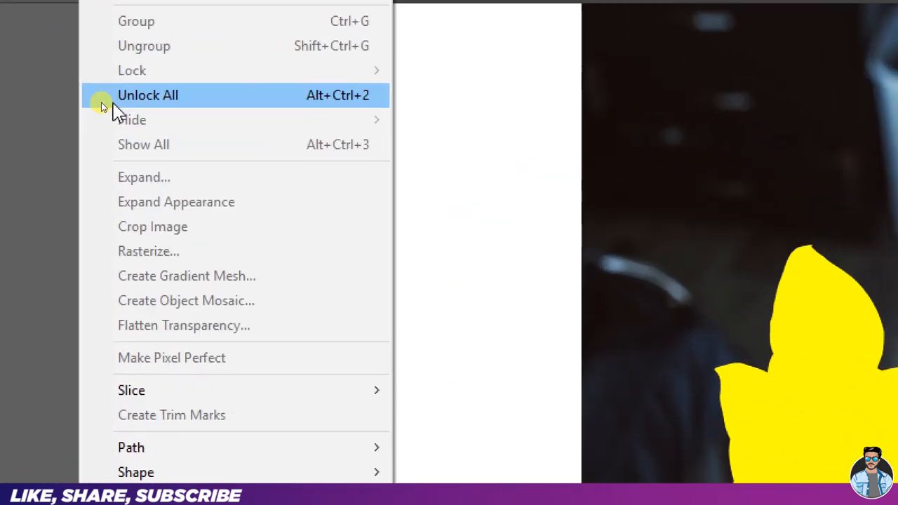
click(184, 101)
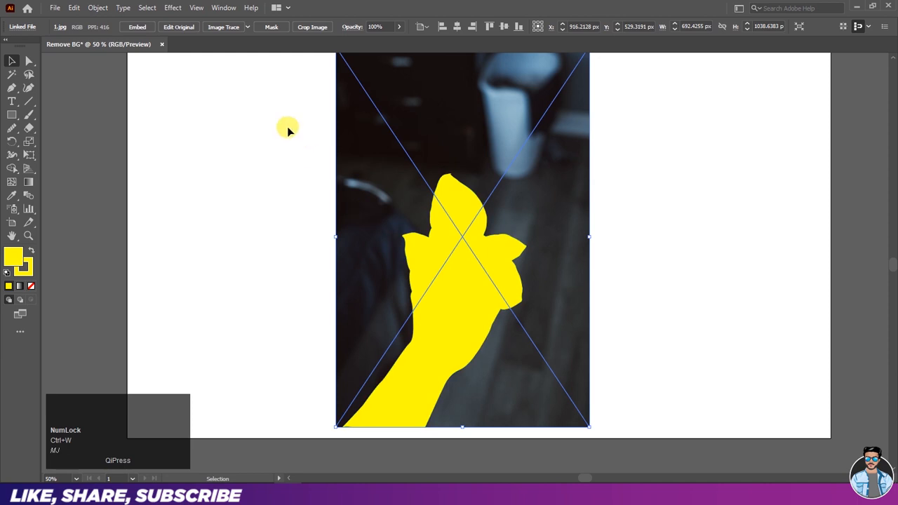
drag(288, 130, 655, 390)
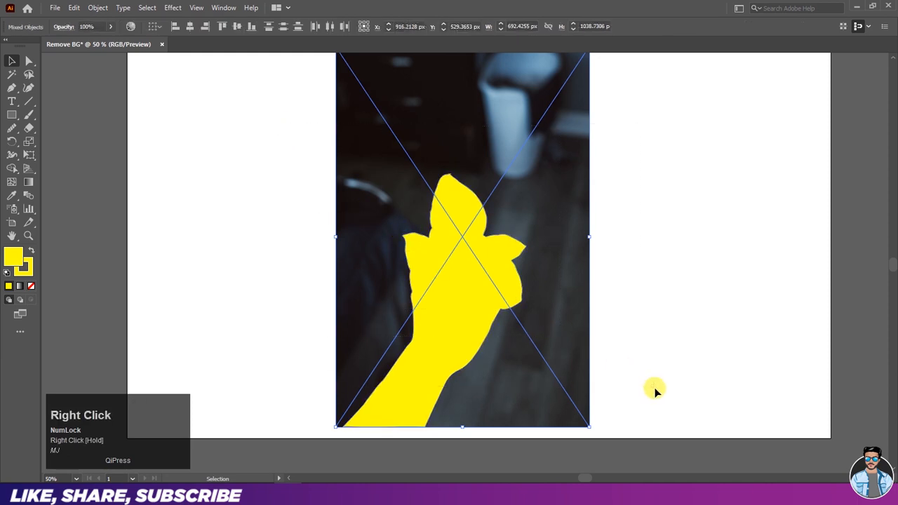
right_click(454, 267)
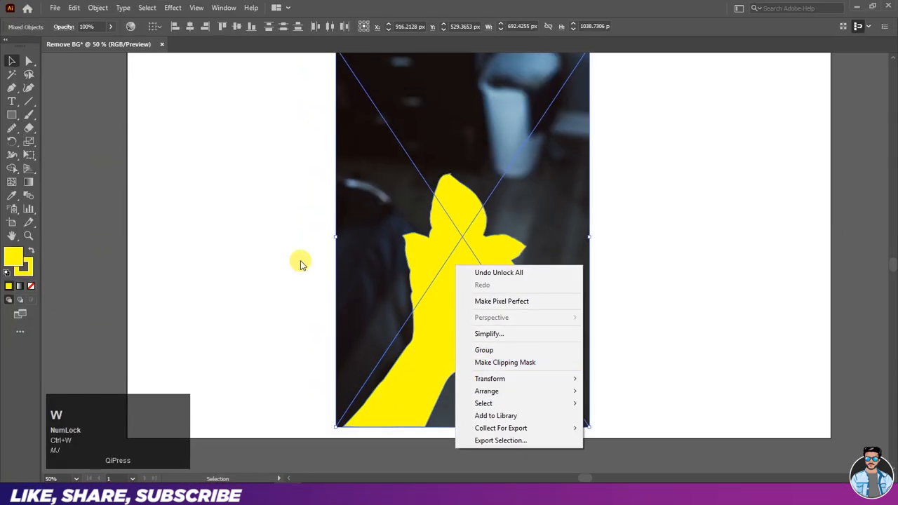
click(270, 180)
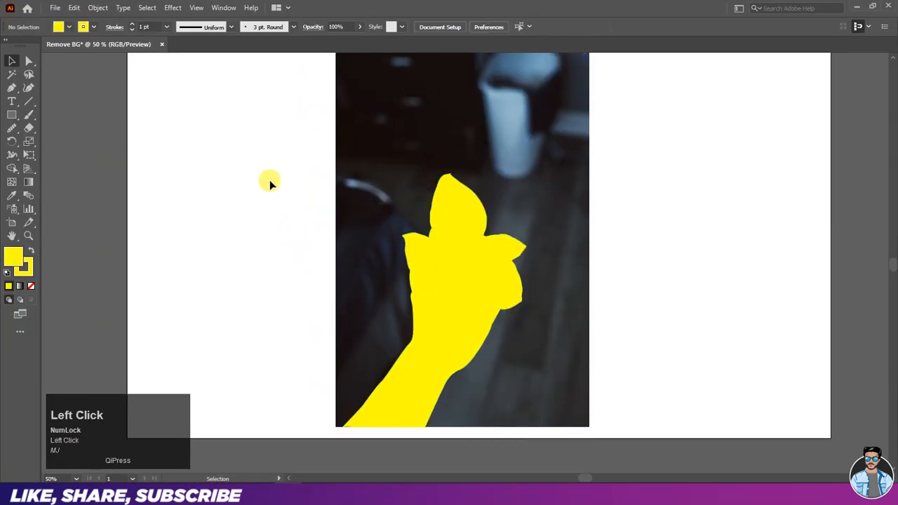
Make a clipping mask from the yellow outline and the plant photo, and deselect the result.
click(547, 341)
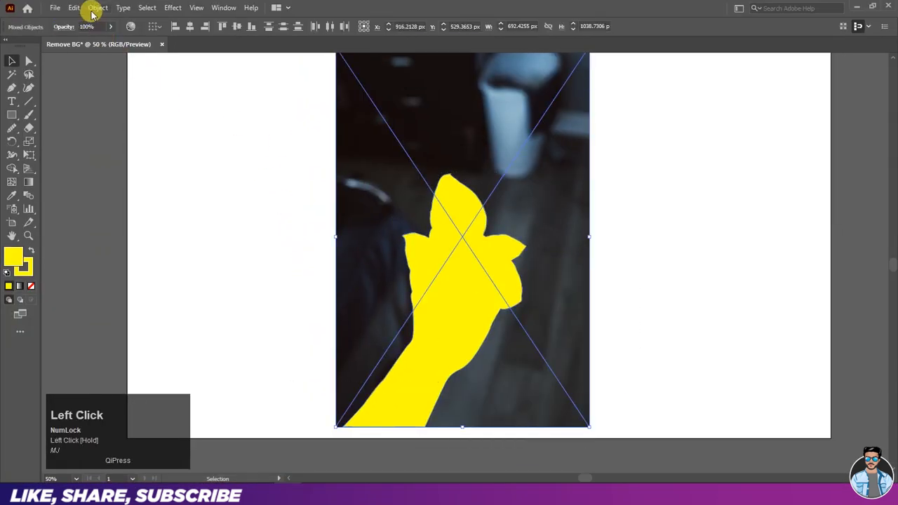
click(94, 8)
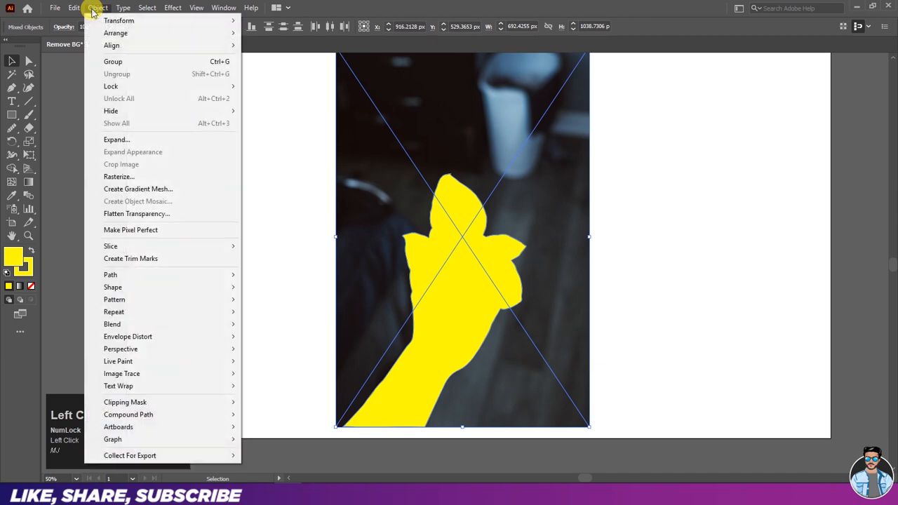
click(107, 404)
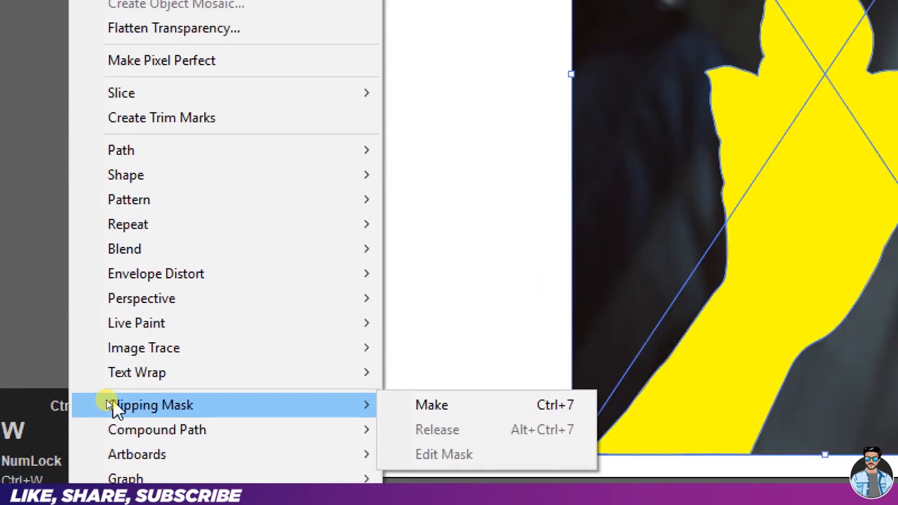
click(452, 418)
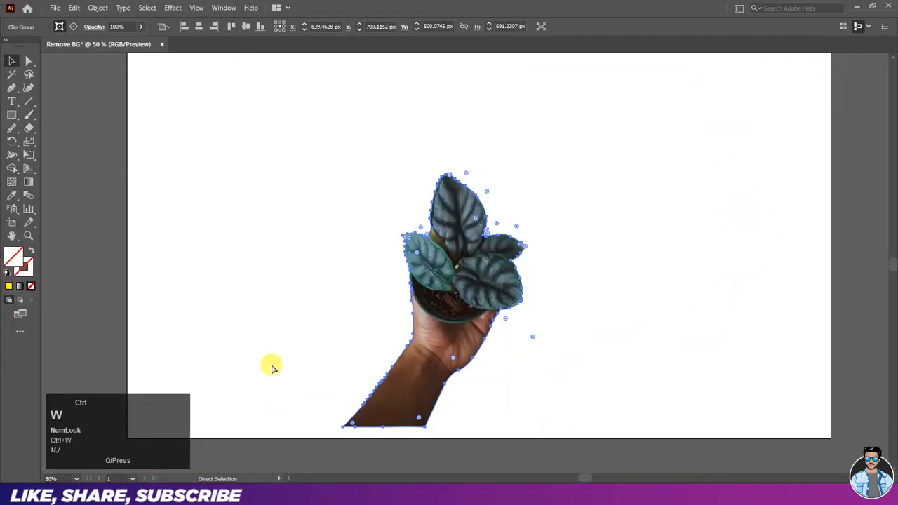
click(439, 287)
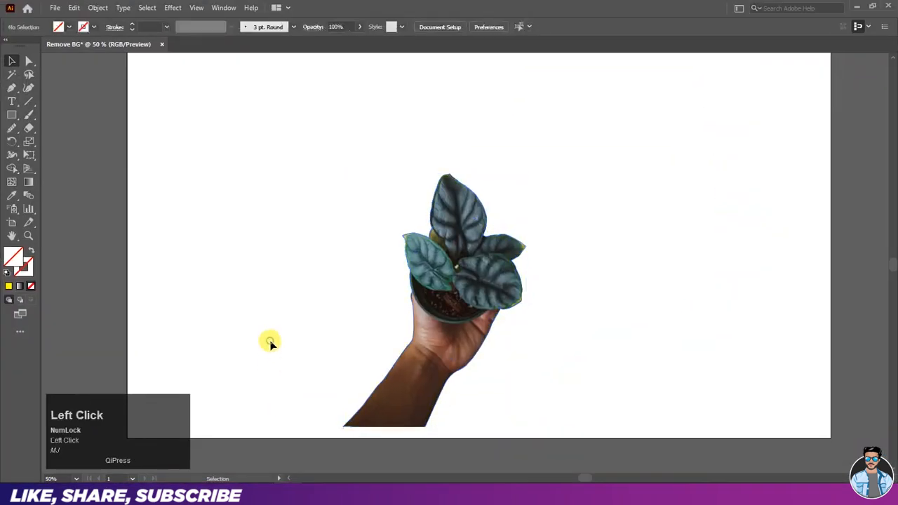
Scale the clipped plant proportionally to about 702 by 970 px and move it so the forearm ends at the artboard's bottom edge.
click(458, 300)
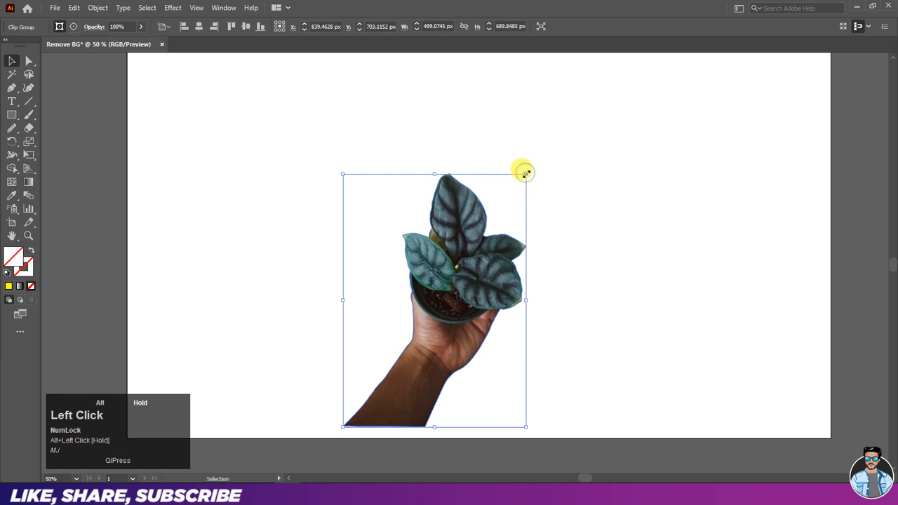
drag(526, 173, 606, 125)
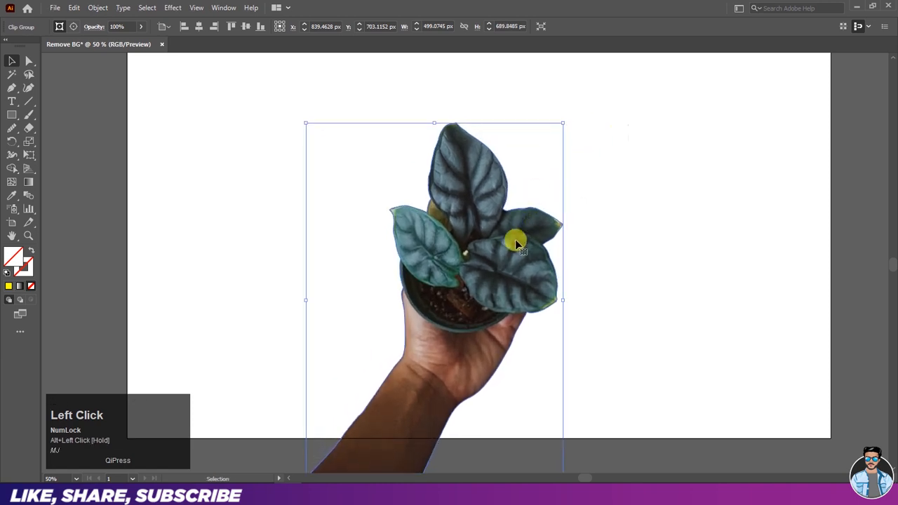
drag(513, 249, 551, 217)
click(629, 261)
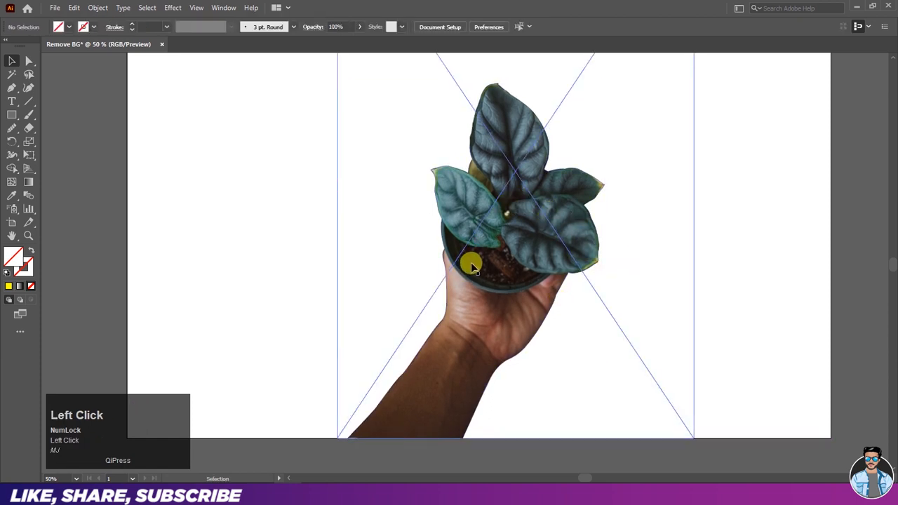
Apply a Feather effect with a 3 px radius to the clipped plant and deselect it.
scroll(446, 309, up, 4)
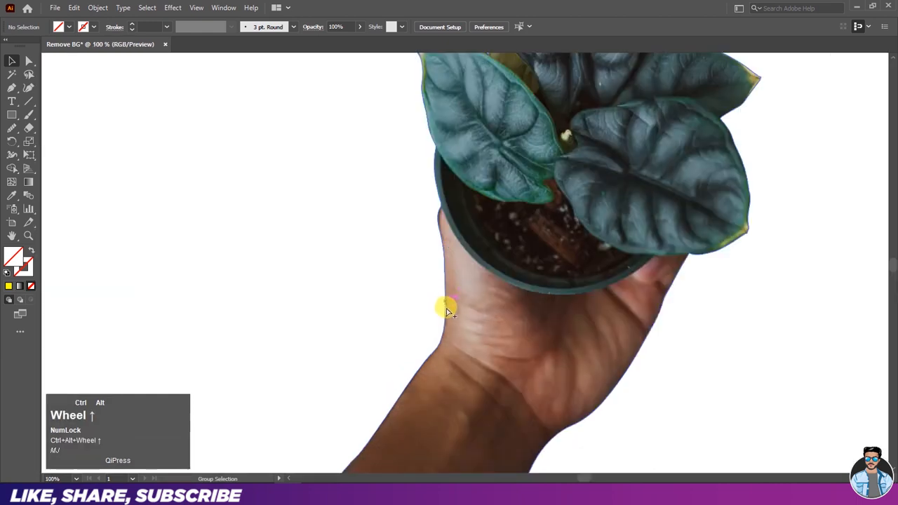
scroll(440, 329, up, 2)
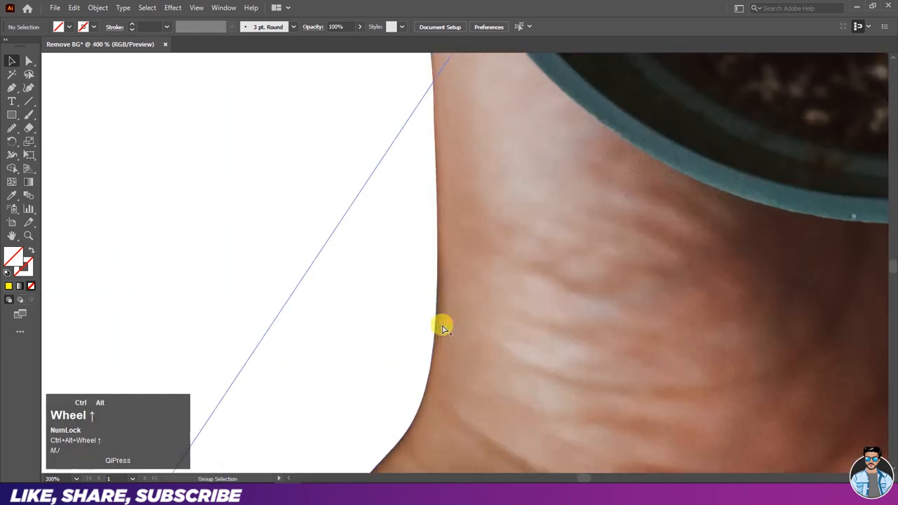
click(461, 302)
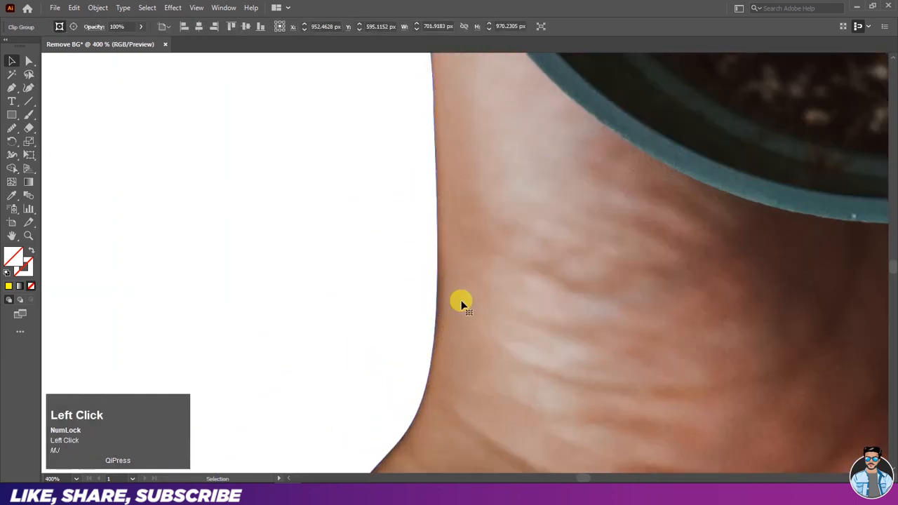
click(173, 8)
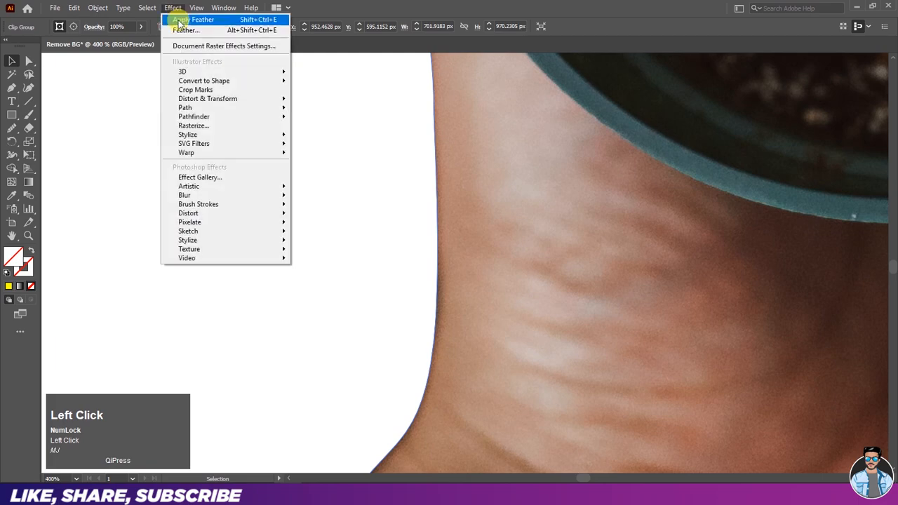
mouse_move(181, 136)
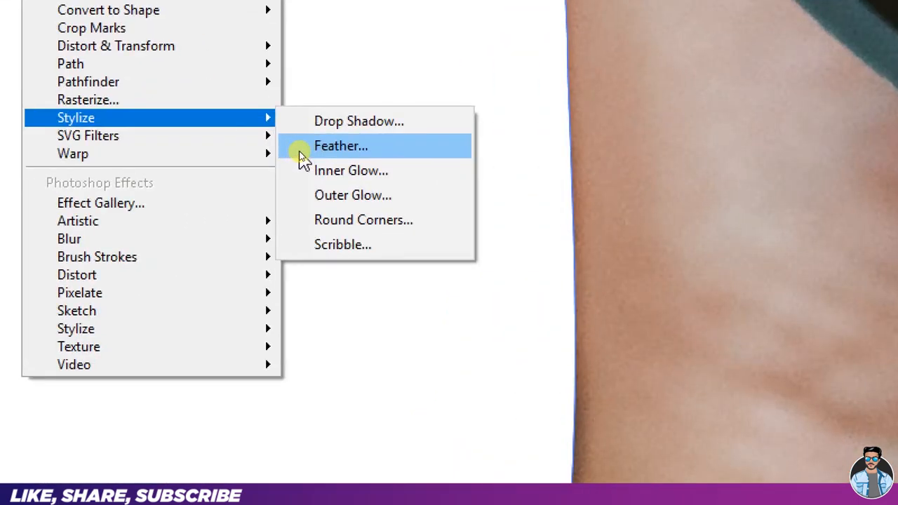
click(300, 153)
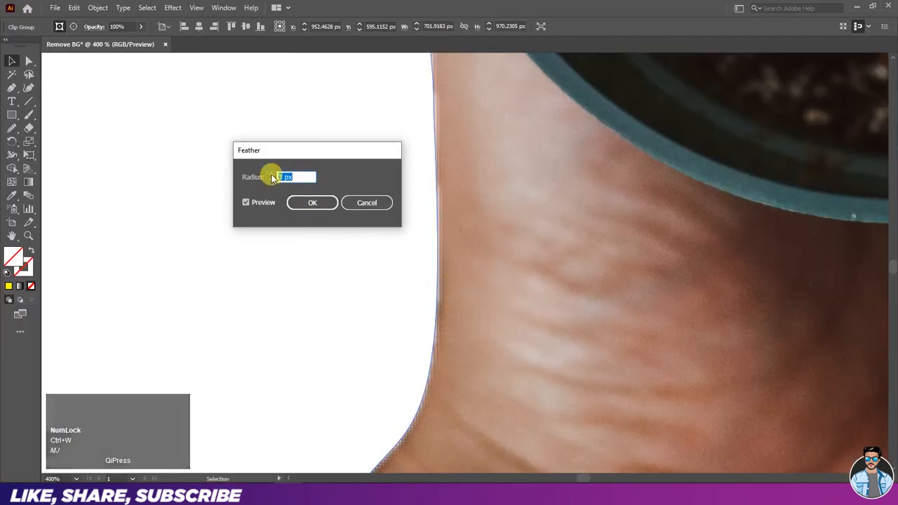
click(272, 178)
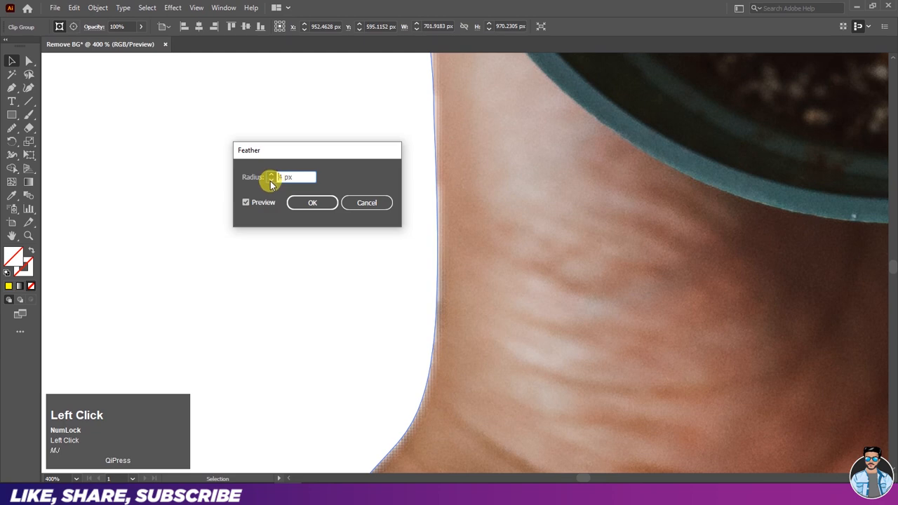
click(271, 181)
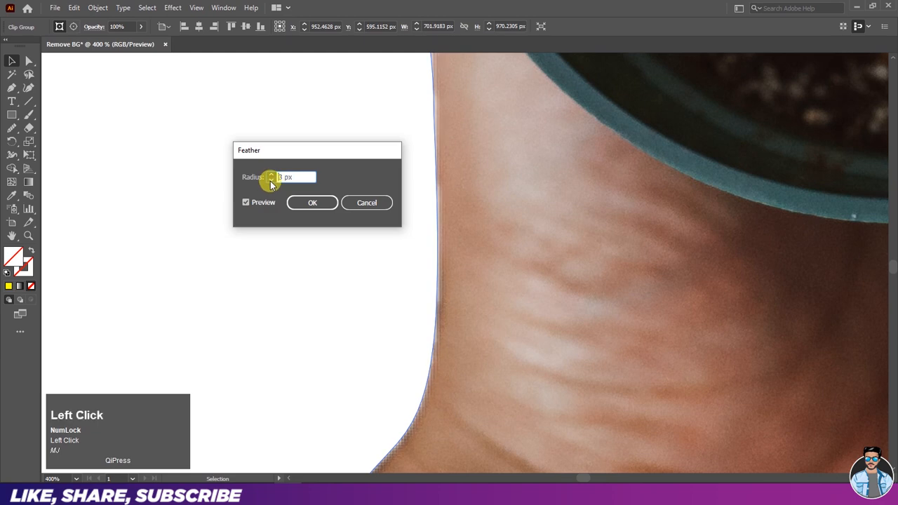
click(301, 202)
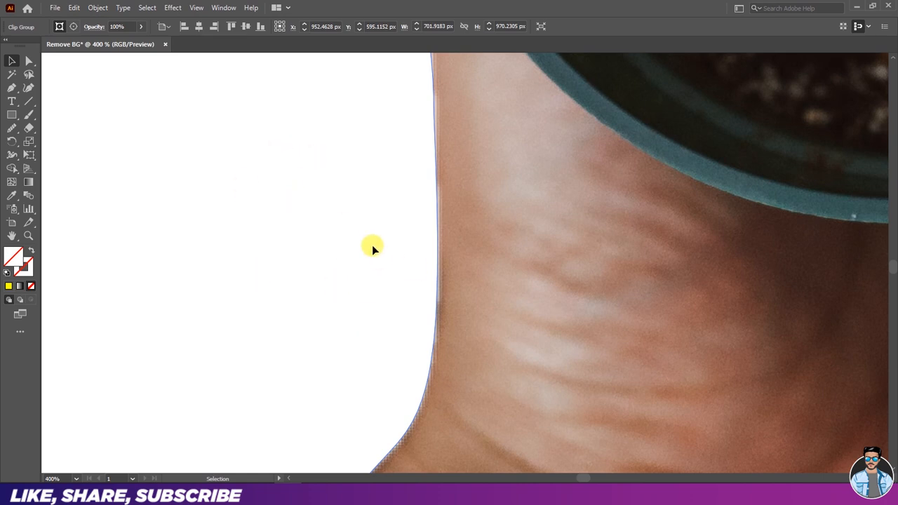
scroll(371, 245, down, 3)
click(334, 242)
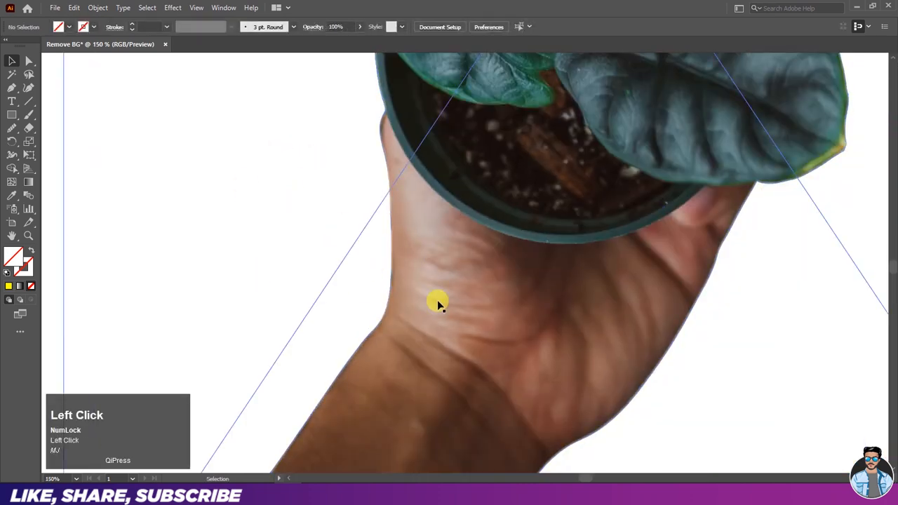
Create a rectangle 1920 px wide and 1080 px high.
scroll(341, 281, down, 3)
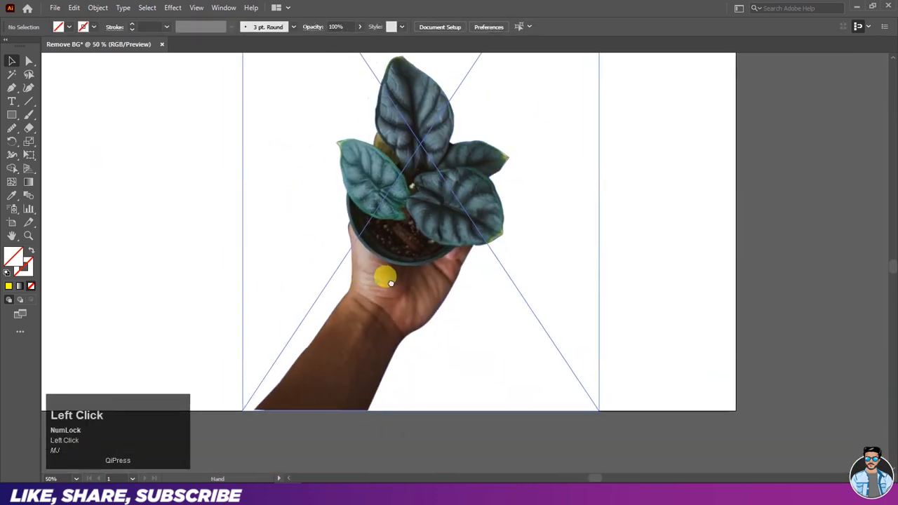
key(space)
drag(380, 277, 441, 327)
click(180, 233)
drag(12, 115, 62, 115)
click(281, 165)
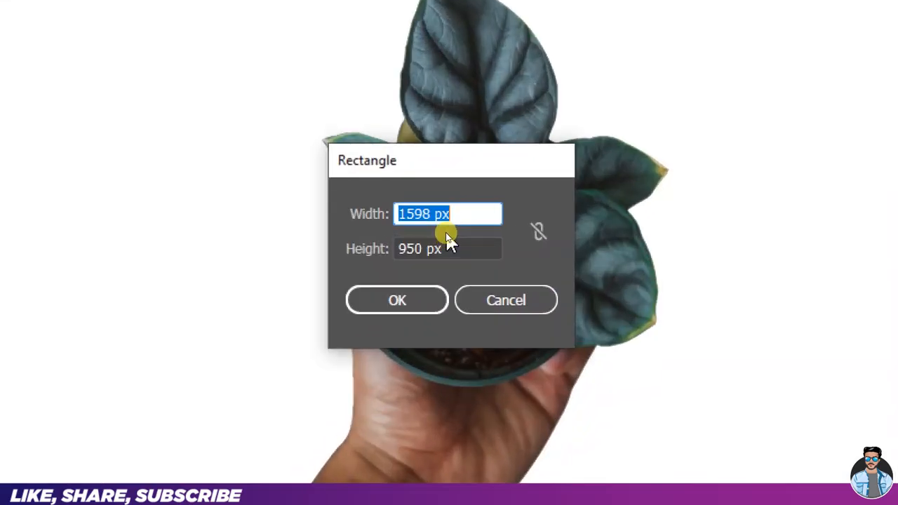
text(1920)
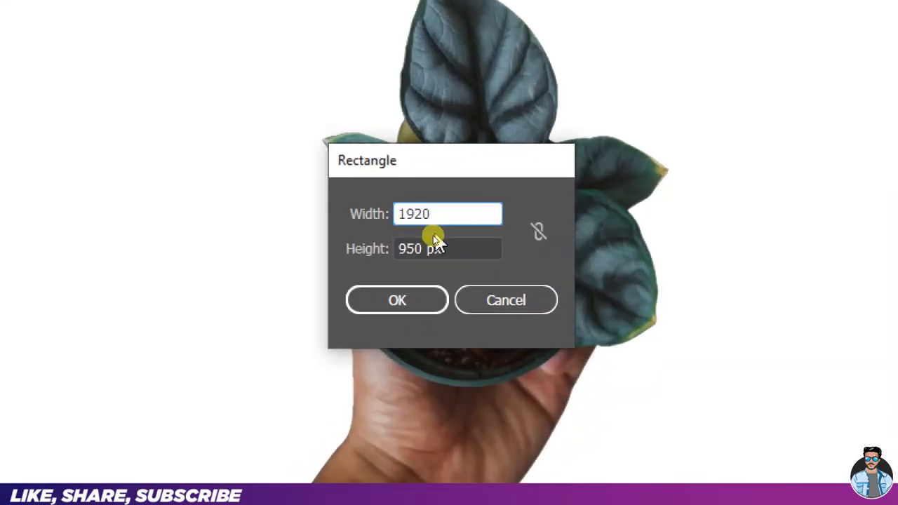
drag(434, 244, 376, 253)
text(1080)
key(Return)
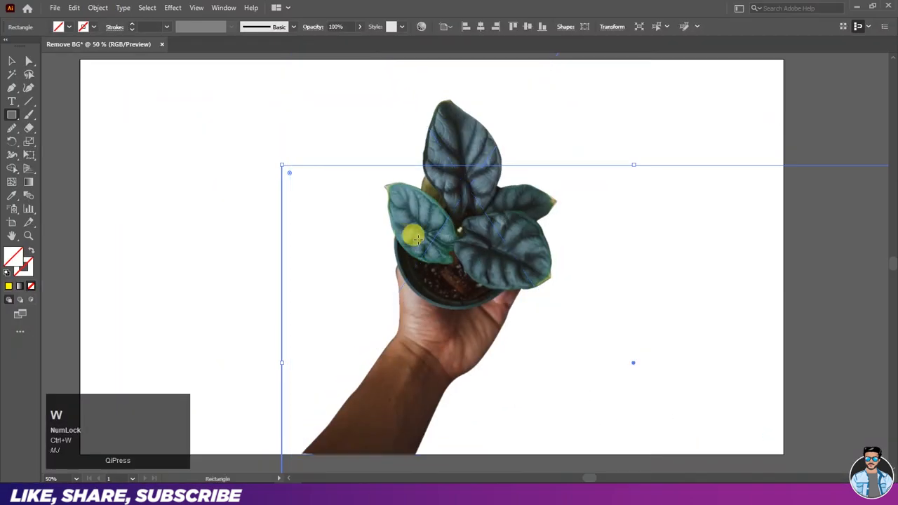
Centre the rectangle horizontally and vertically on the artboard.
click(12, 60)
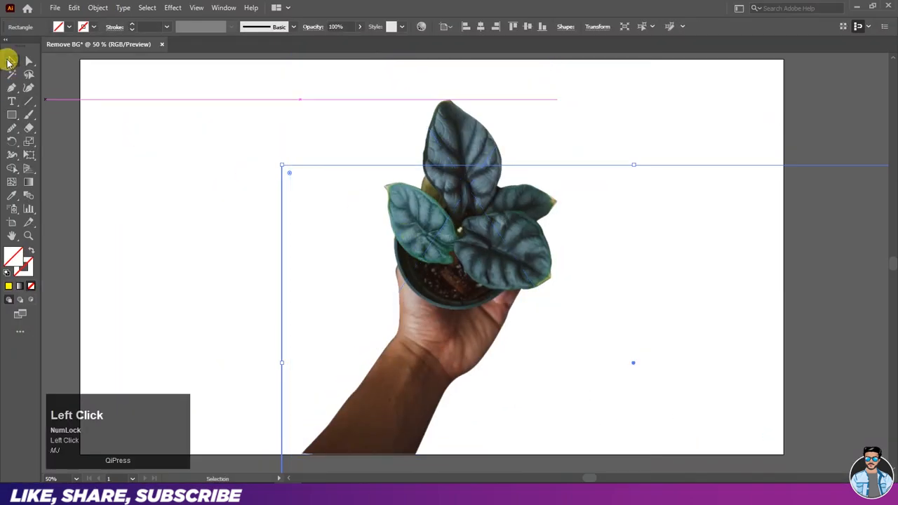
click(479, 27)
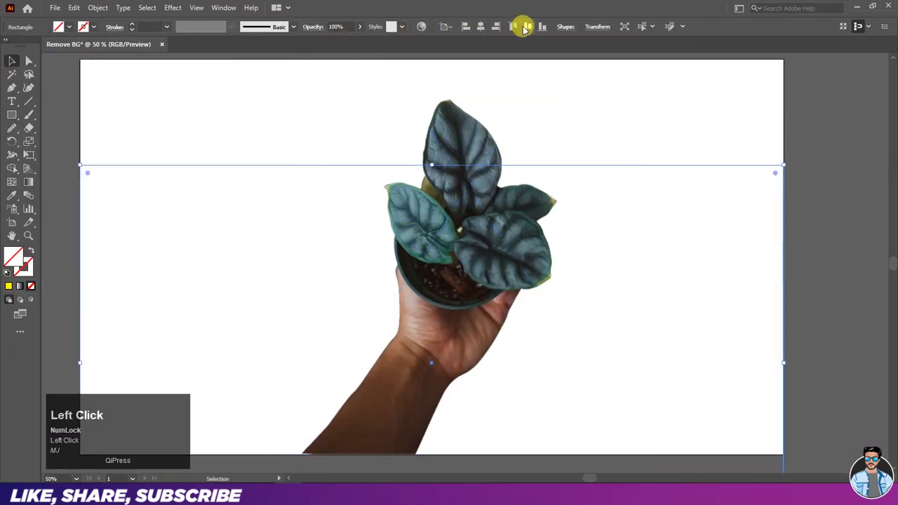
click(527, 27)
Fill the rectangle with black and send it to the back behind the plant.
click(71, 27)
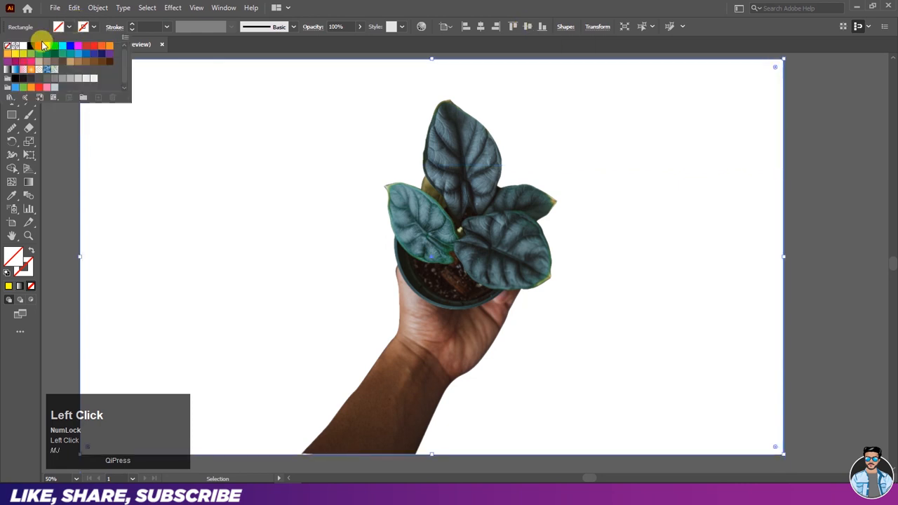
click(32, 47)
right_click(64, 126)
right_click(298, 107)
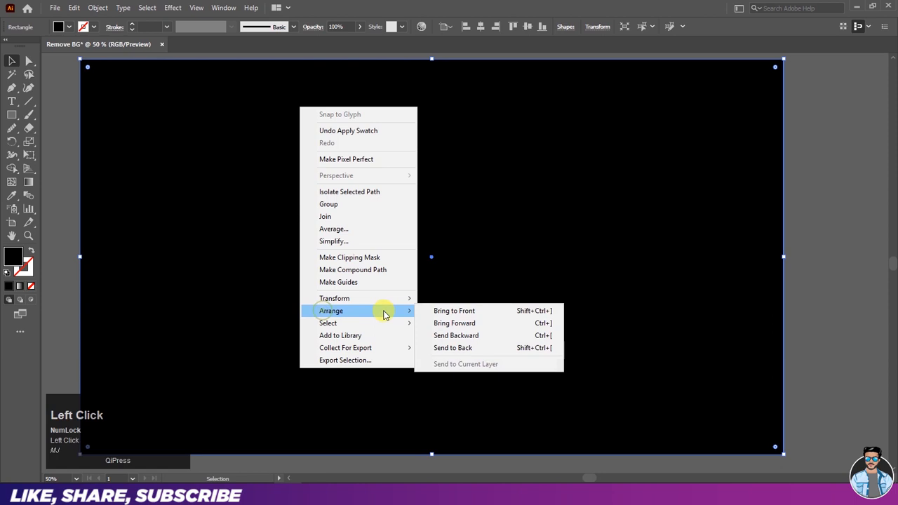
click(443, 347)
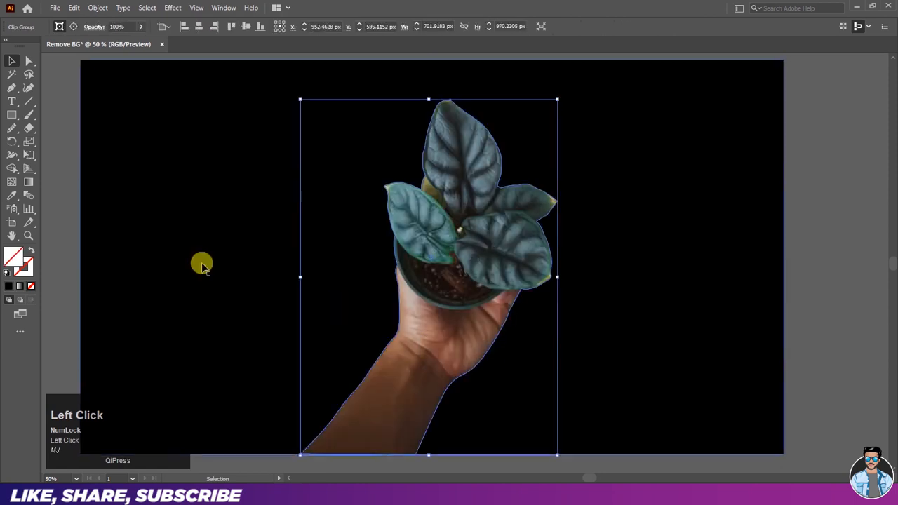
right_click(61, 204)
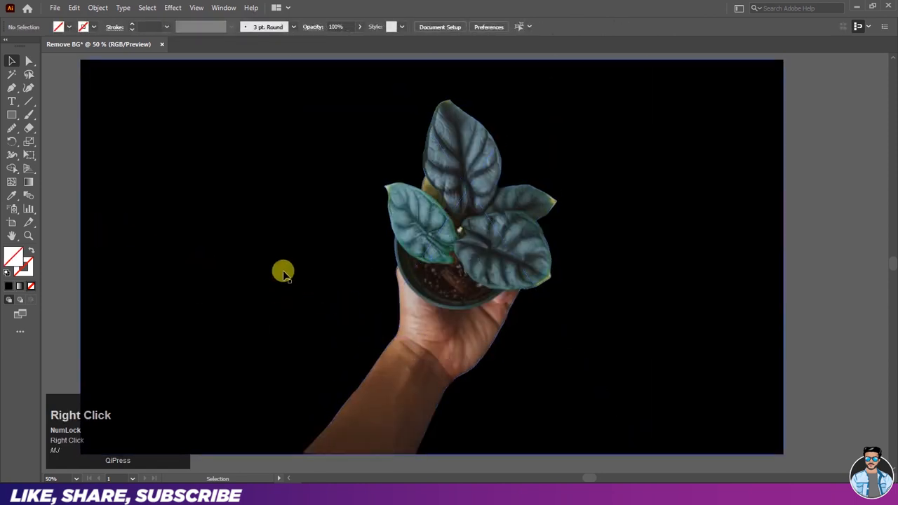
Recolour the background rectangle with a dark tone sampled from the plant's front leaf using the Eyedropper, and deselect it.
click(303, 257)
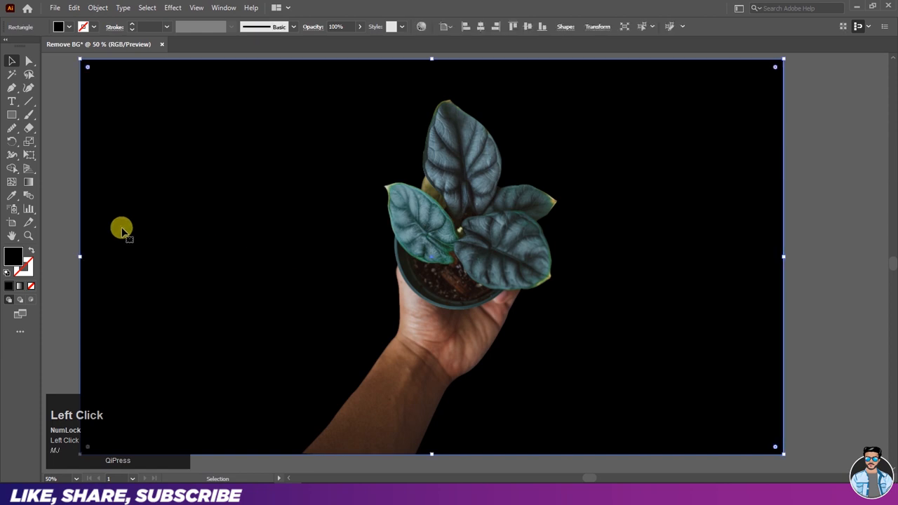
click(15, 198)
right_click(16, 199)
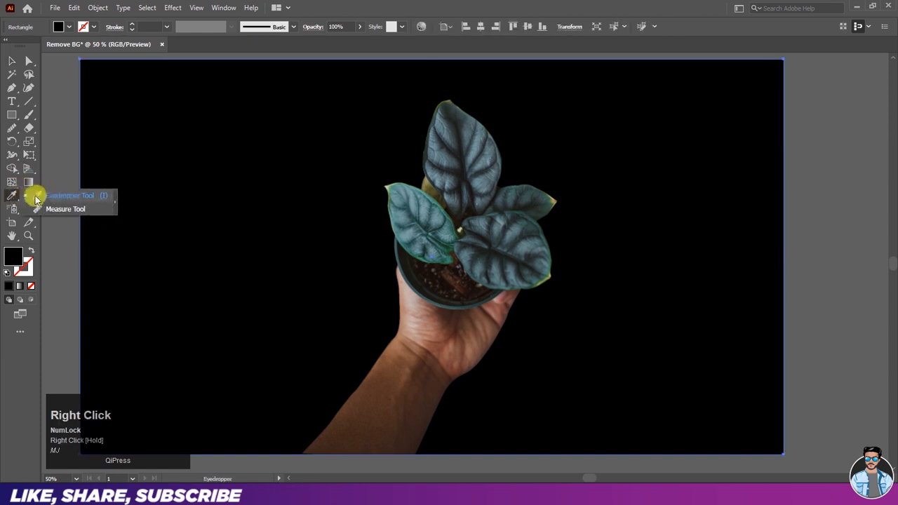
click(57, 195)
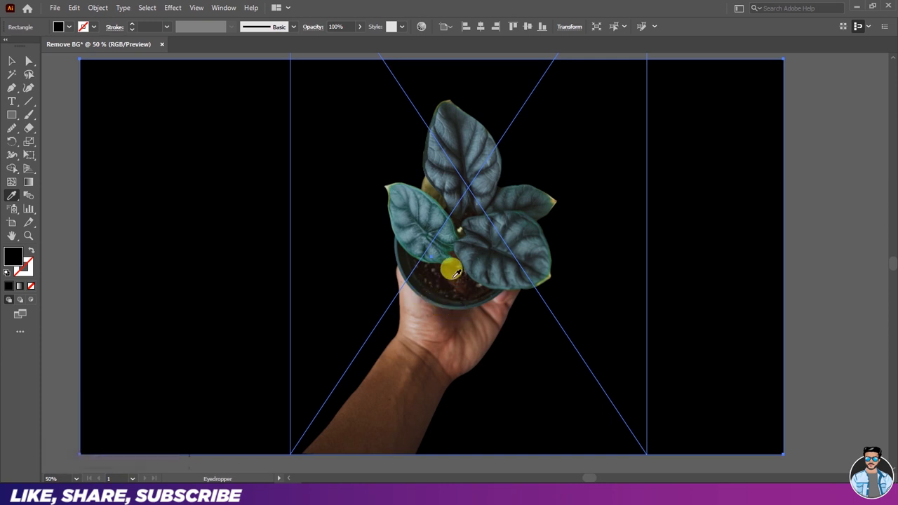
right_click(479, 244)
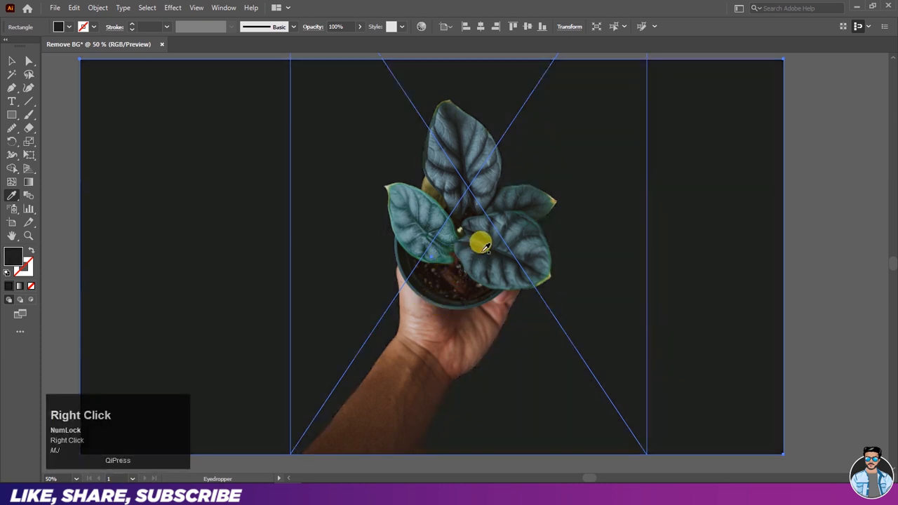
click(10, 57)
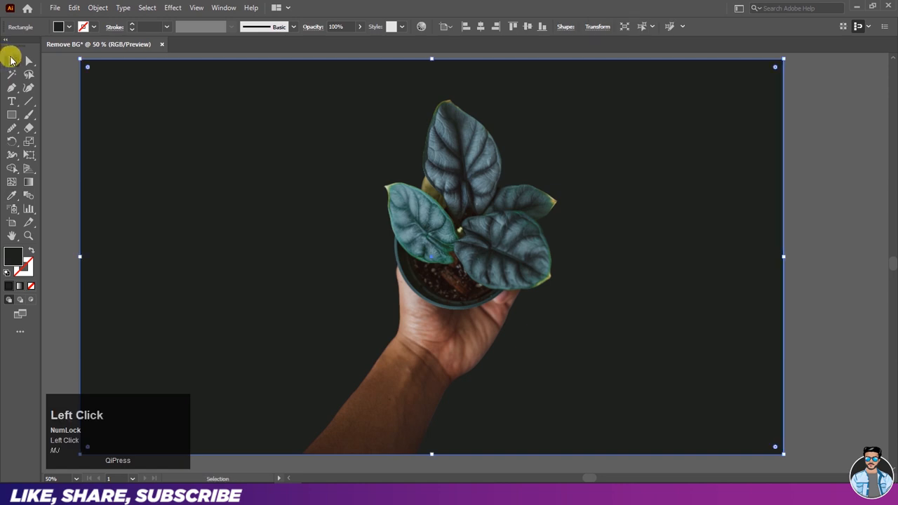
right_click(61, 90)
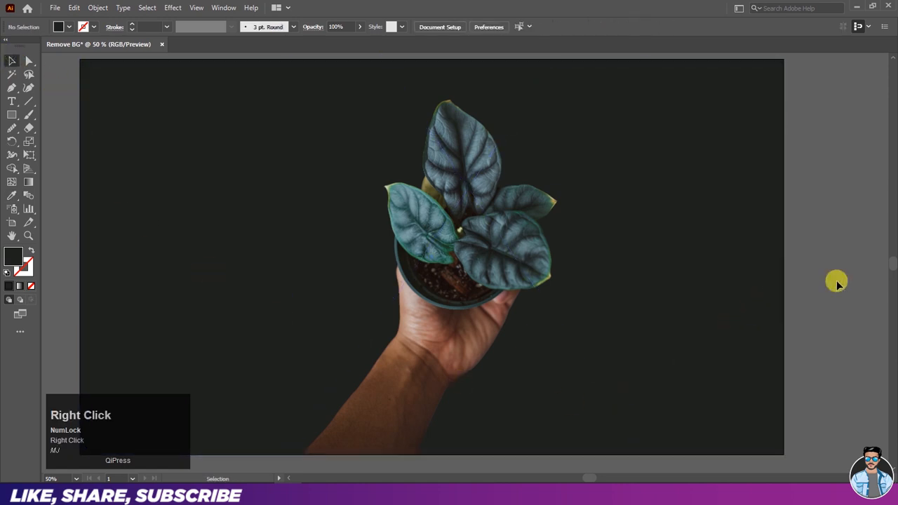